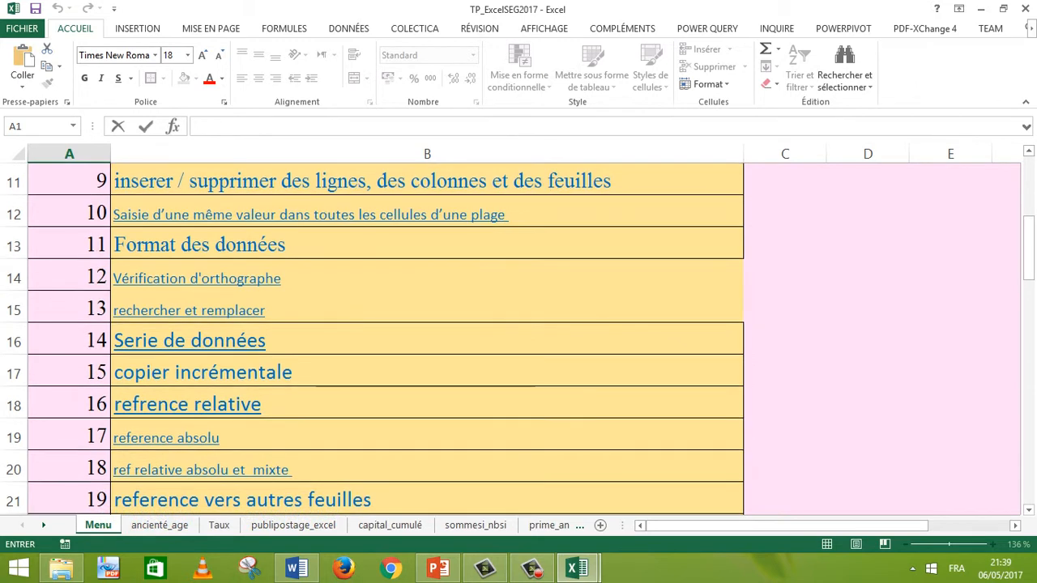
Step: Open the "Format des données" sheet from the exercise list on the Menu sheet
left_click(200, 245)
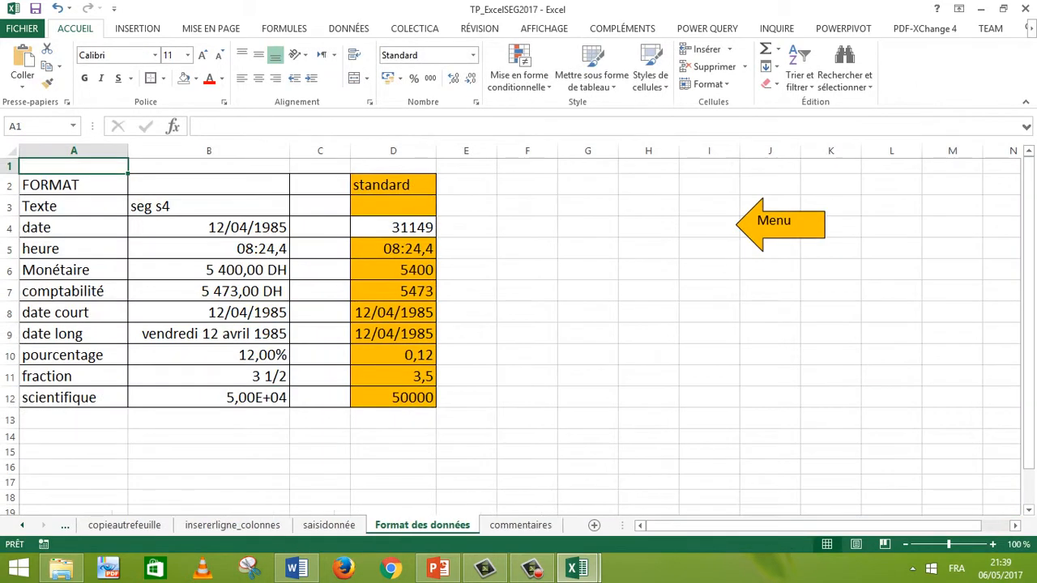
left_click(527, 437)
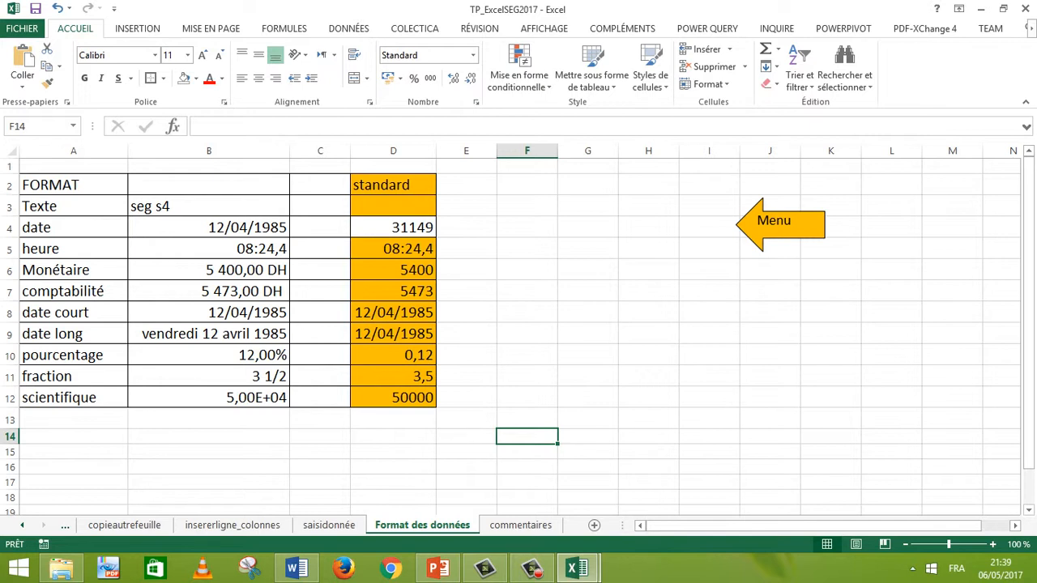
Step: Examine the number formats applied to the sample values in column B, from Texte down to pourcentage
left_click(74, 207)
left_click(208, 207)
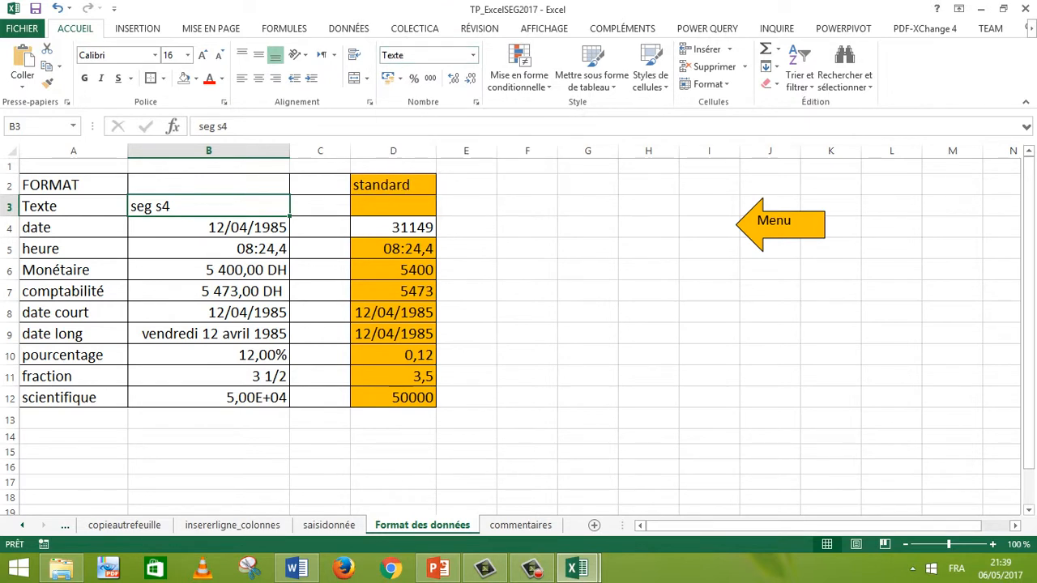
left_click(208, 228)
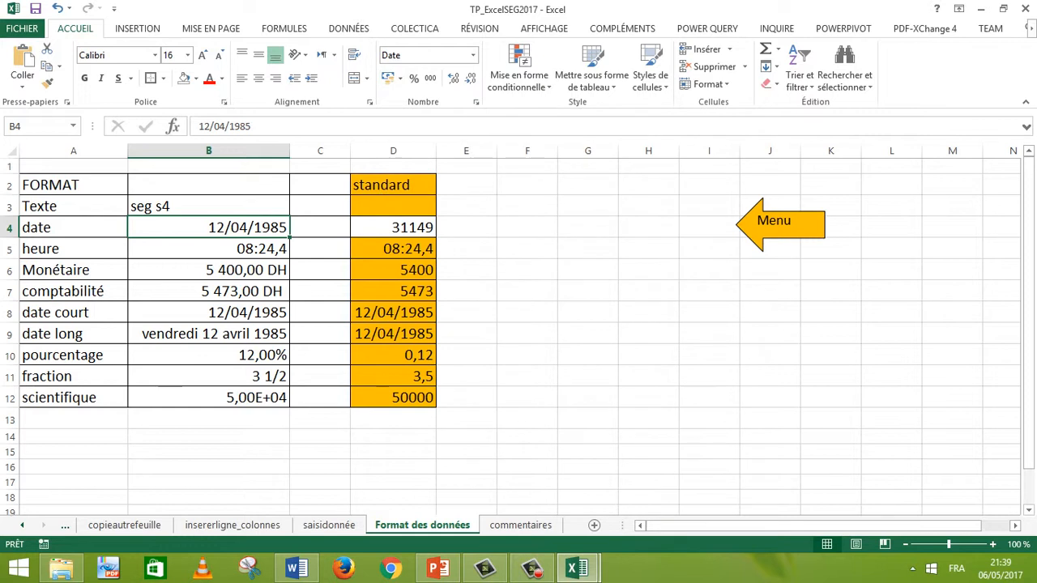
left_click(208, 248)
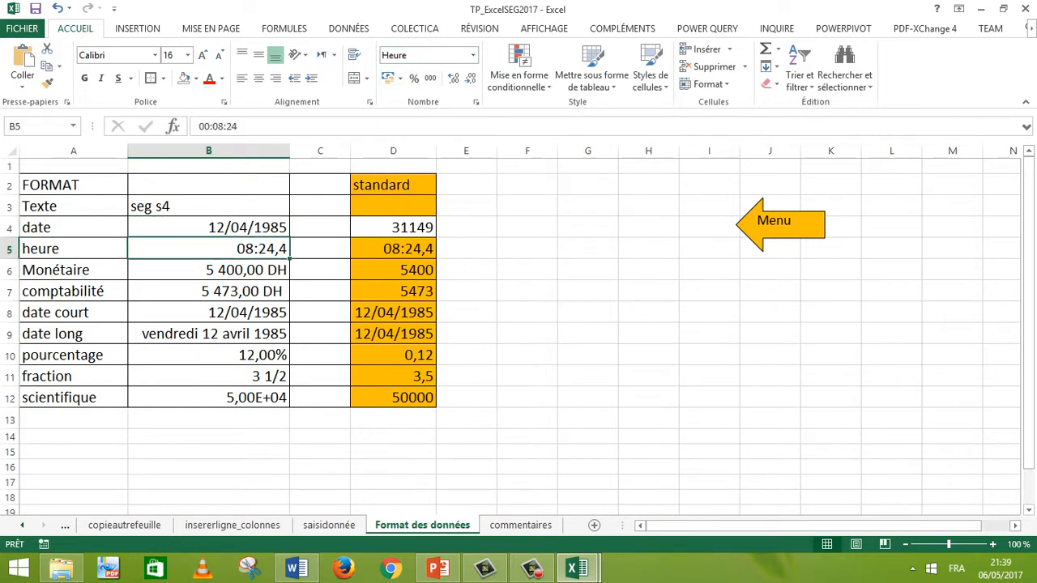
left_click(209, 269)
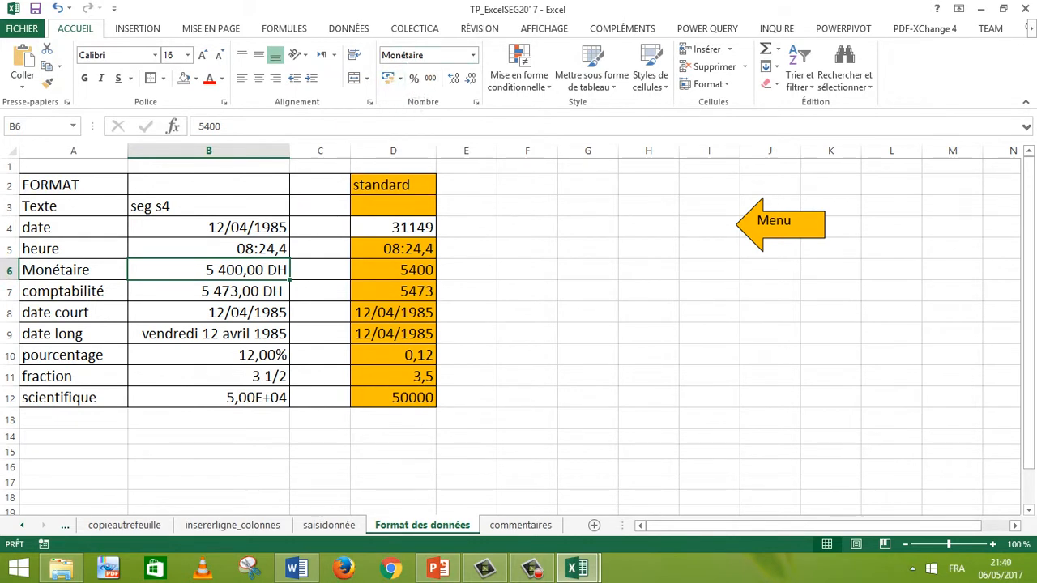
left_click(208, 291)
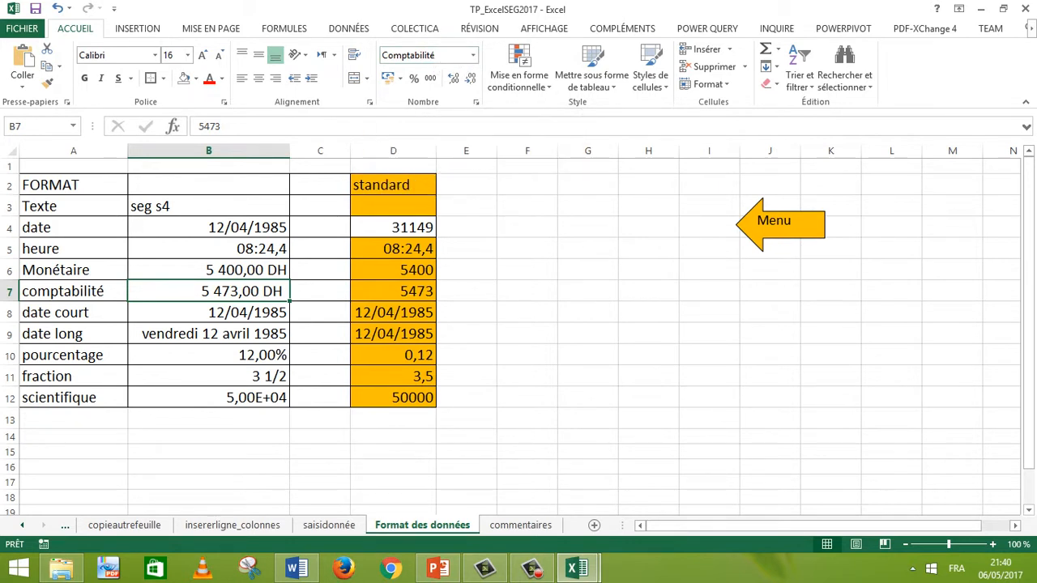
left_click(208, 312)
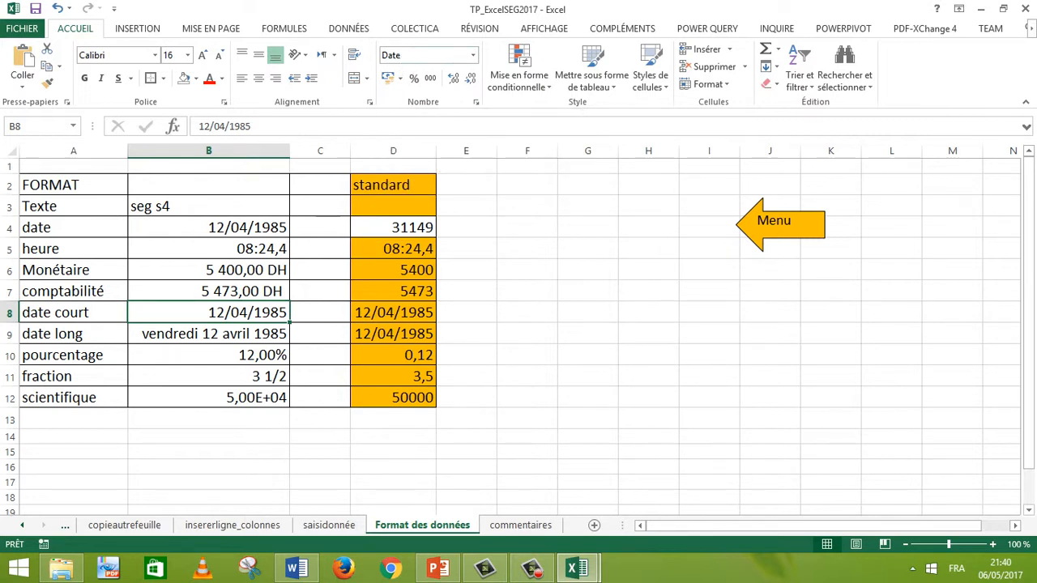
left_click(208, 333)
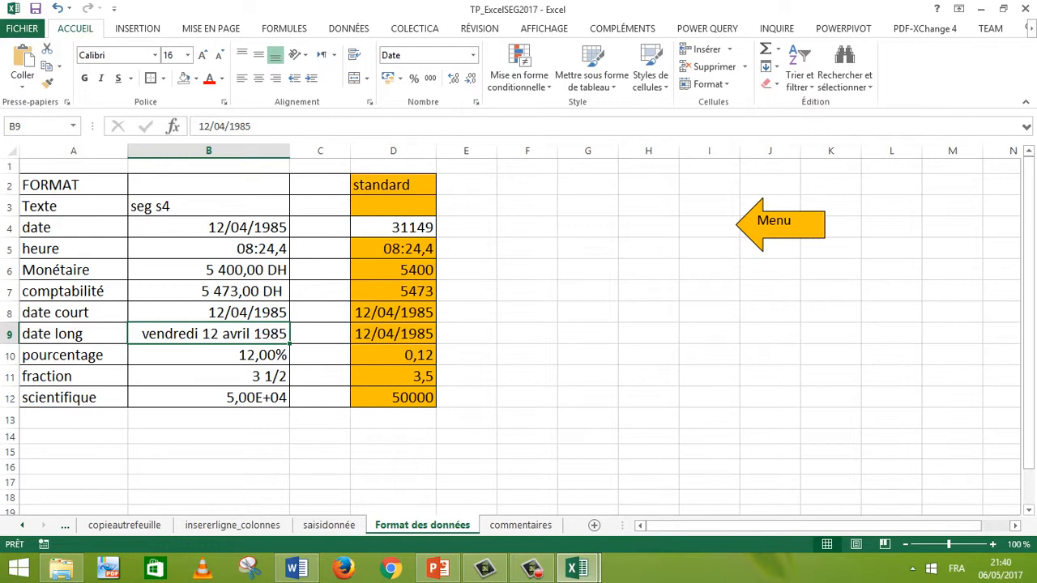
left_click(208, 313)
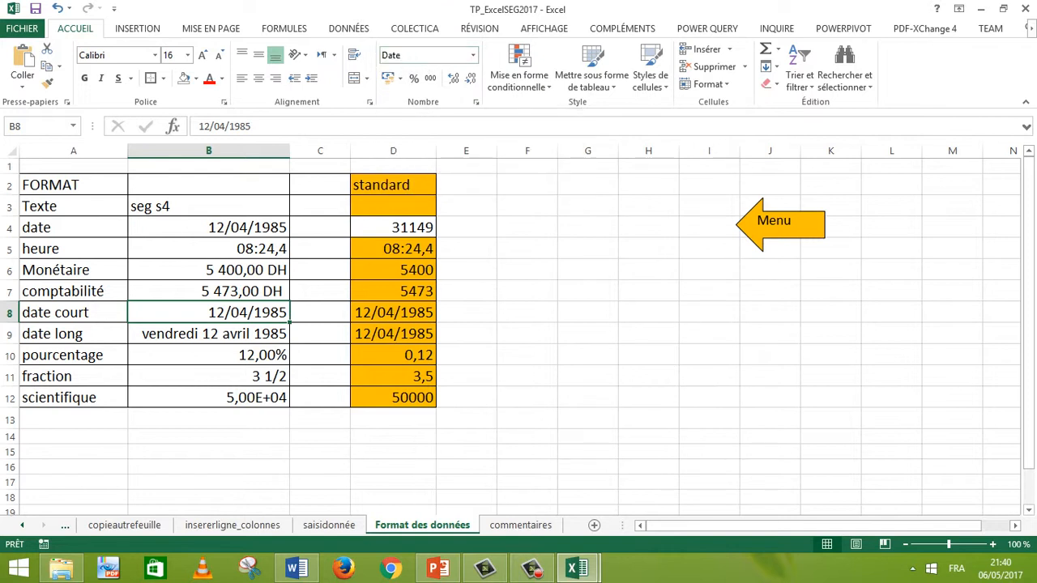
left_click(208, 333)
left_click(208, 355)
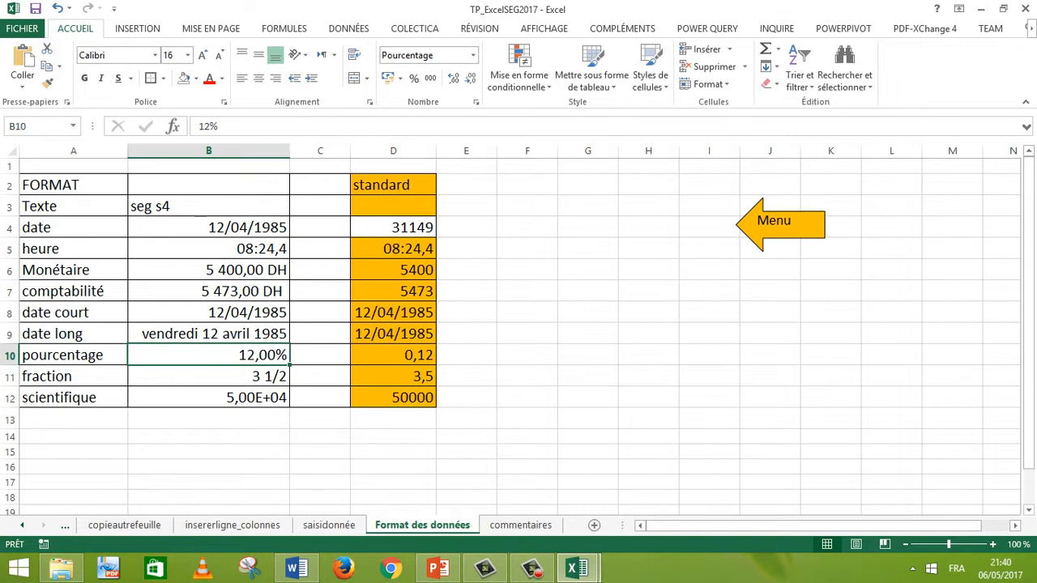
Step: Compare the fraction and scientifique values in column B with their standard-format counterparts in column D
left_click(208, 377)
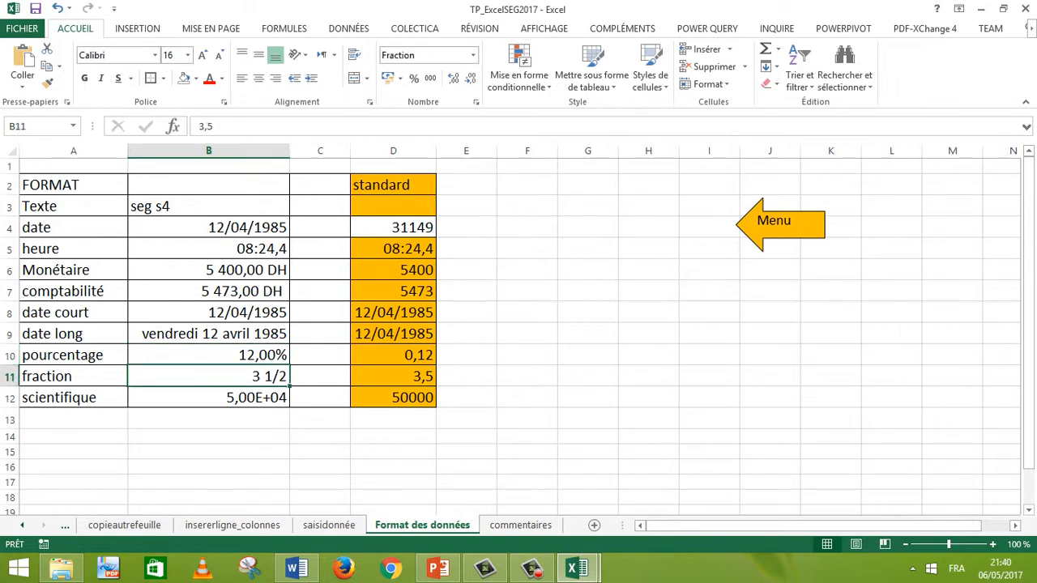
left_click(393, 376)
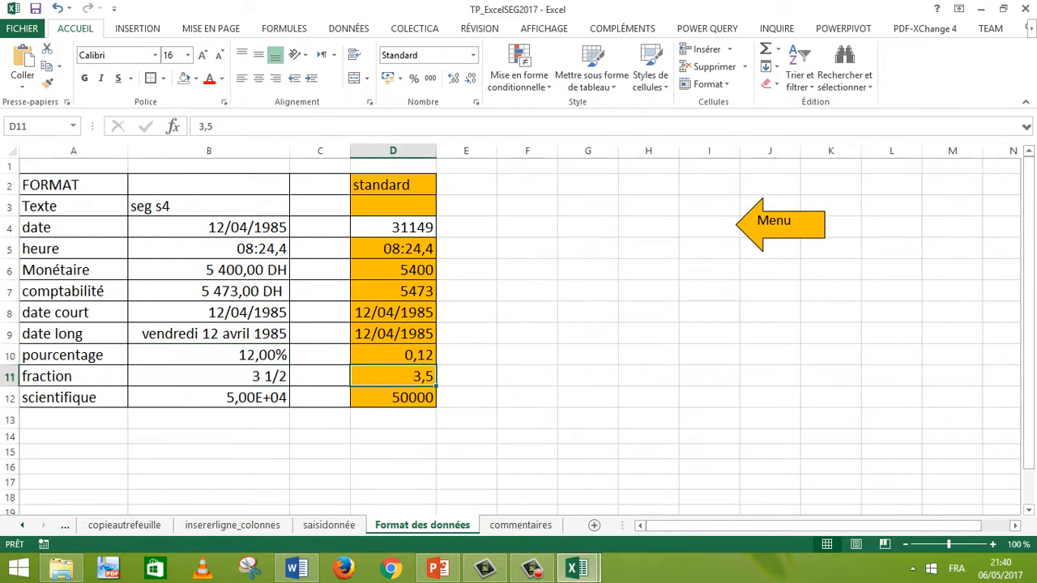
left_click(208, 377)
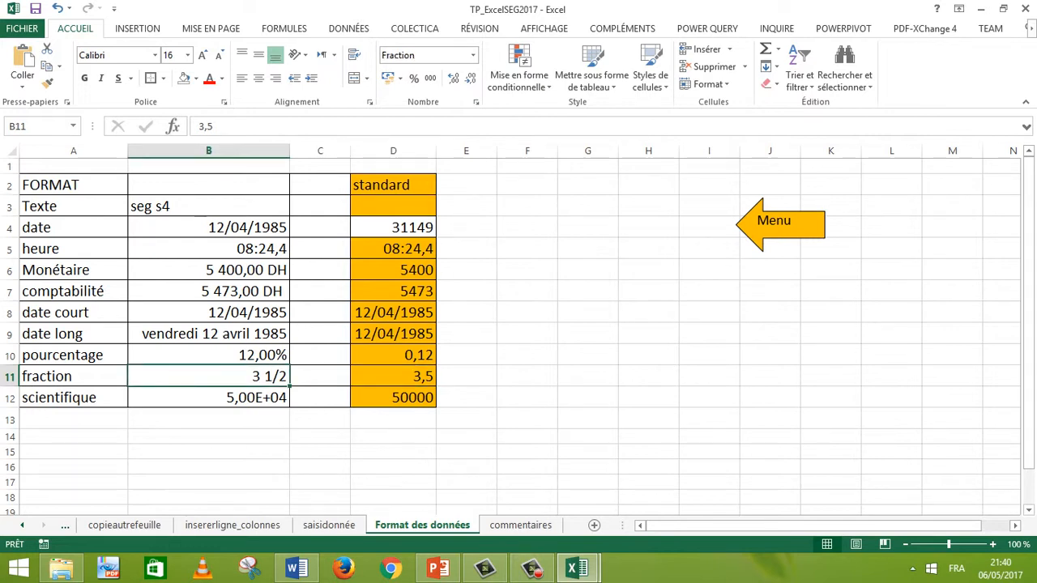
left_click(393, 397)
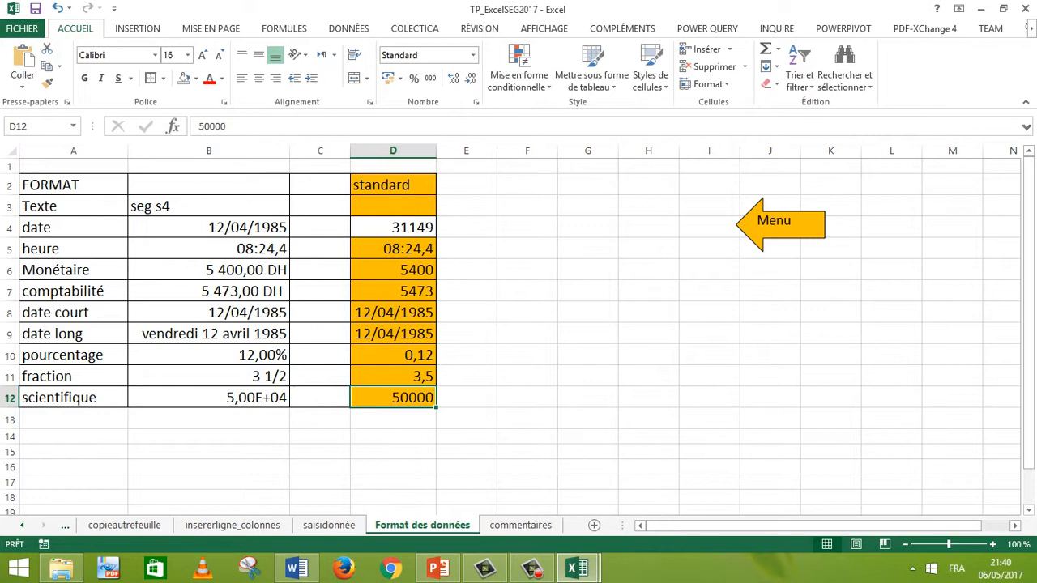
left_click(208, 397)
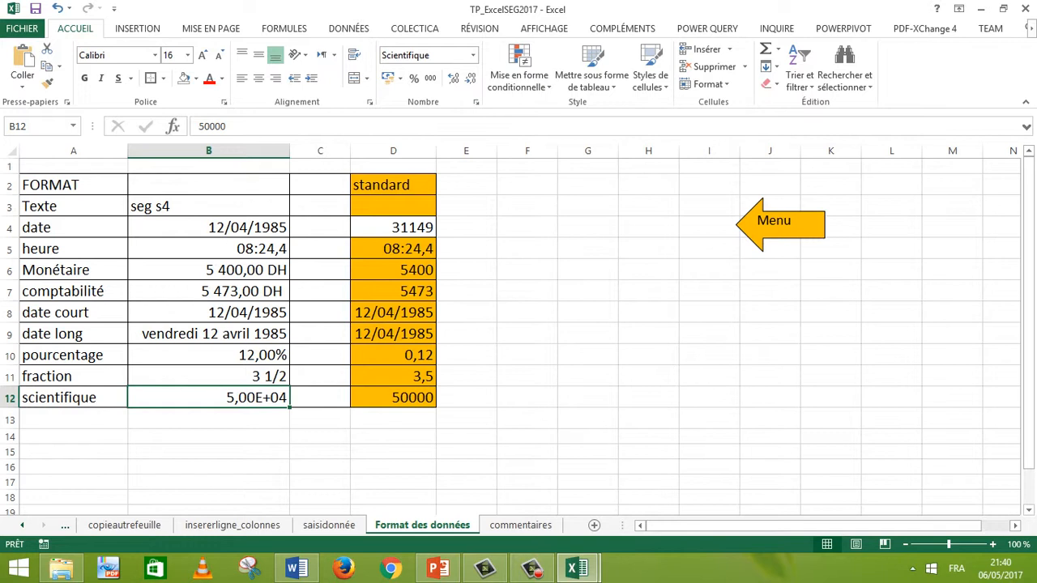
Step: Enter the number 12 in cell G9 and check which number format the cell has
left_click(587, 333)
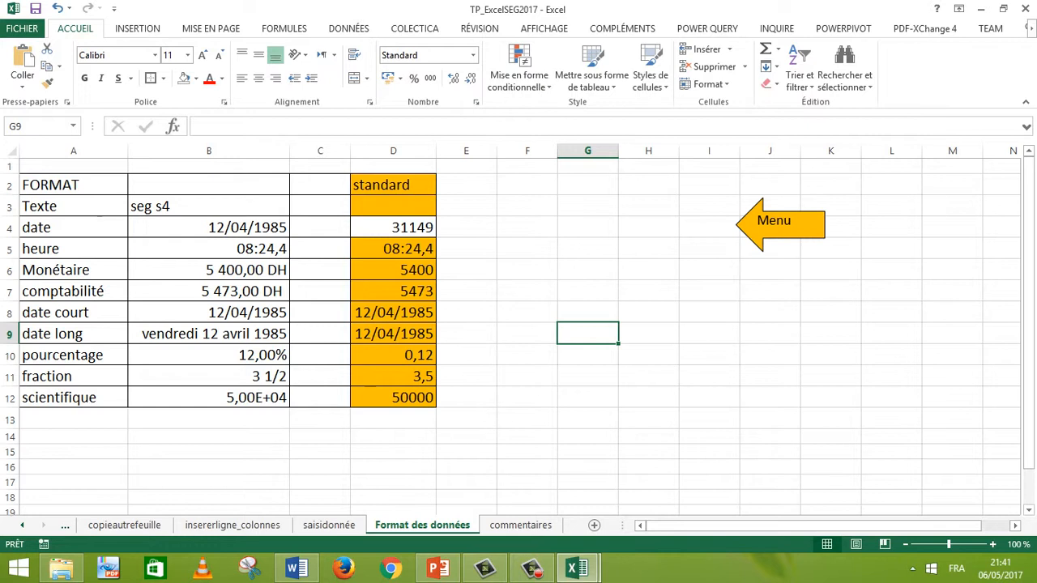
type("12")
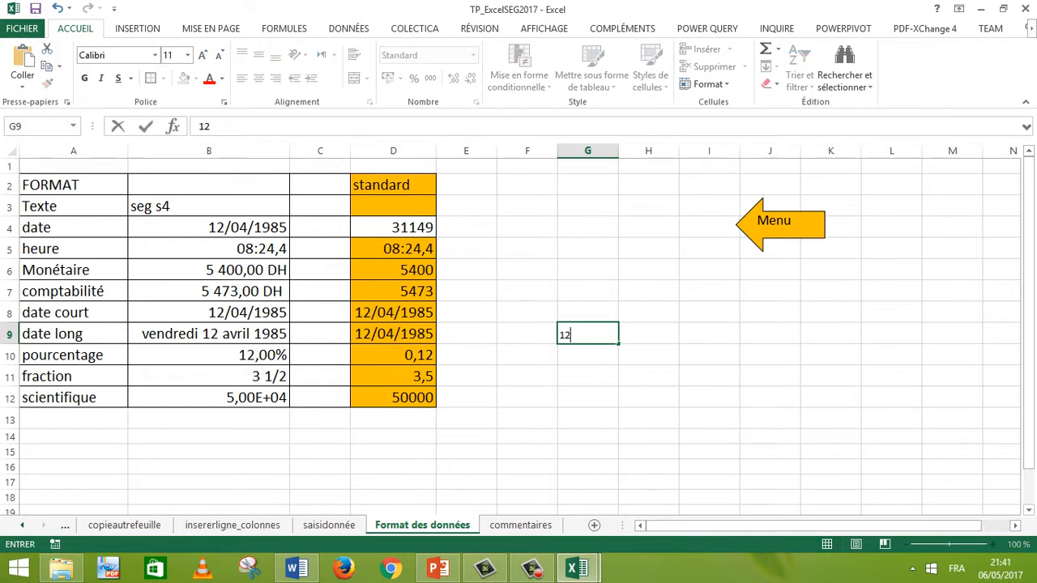
key("Return")
key("Return")
left_click(587, 334)
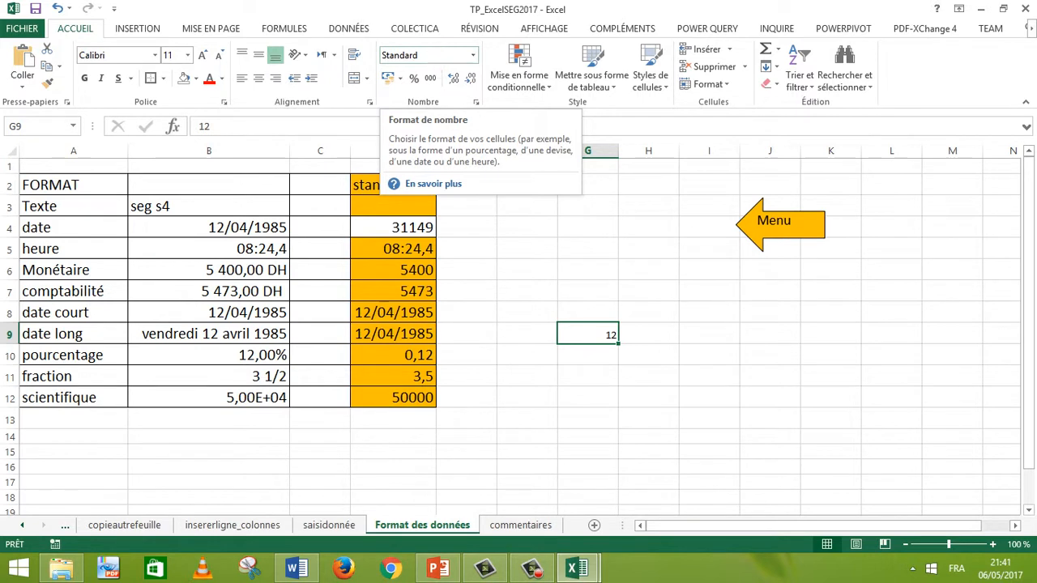
left_click(527, 375)
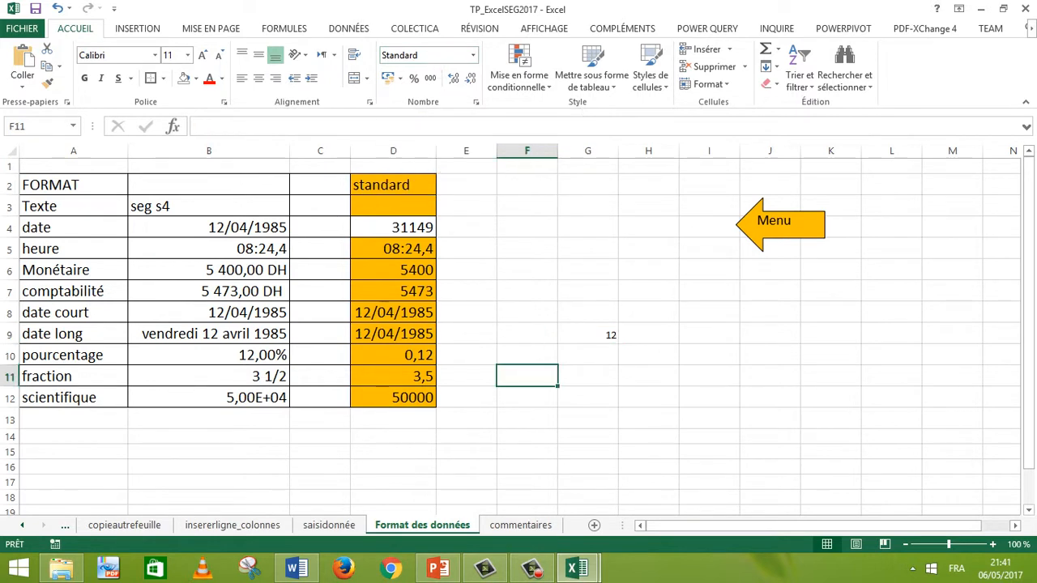
left_click(588, 334)
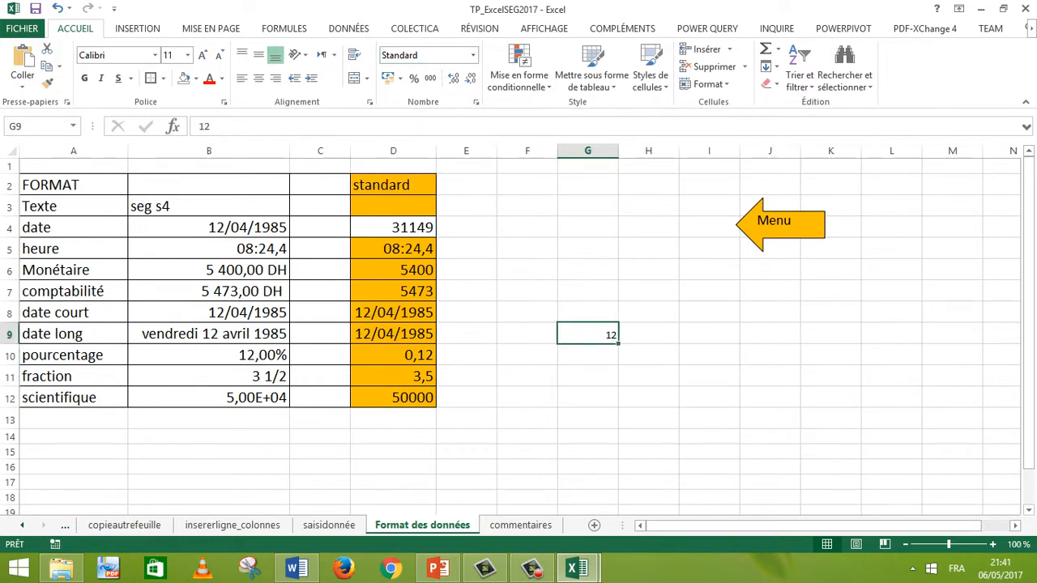
Step: Enter the word "texte" in cell I10
left_click(709, 355)
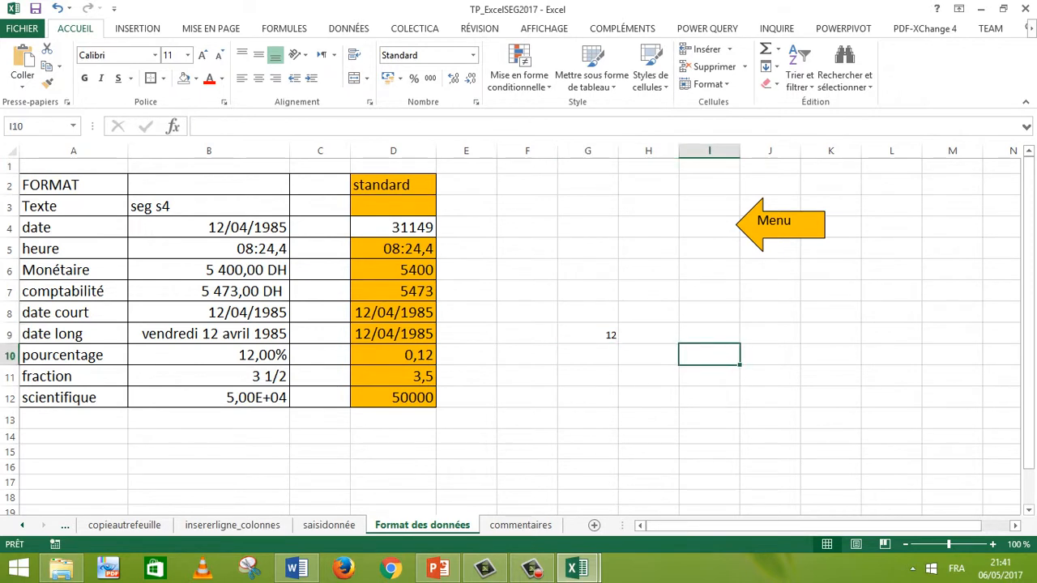
type("test")
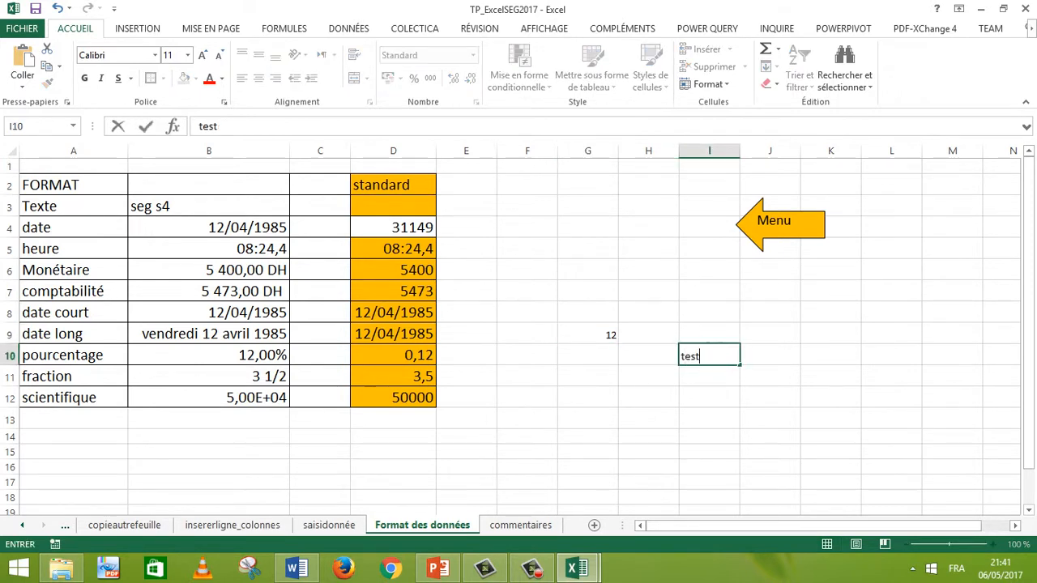
key("BackSpace")
key("BackSpace")
type("xte")
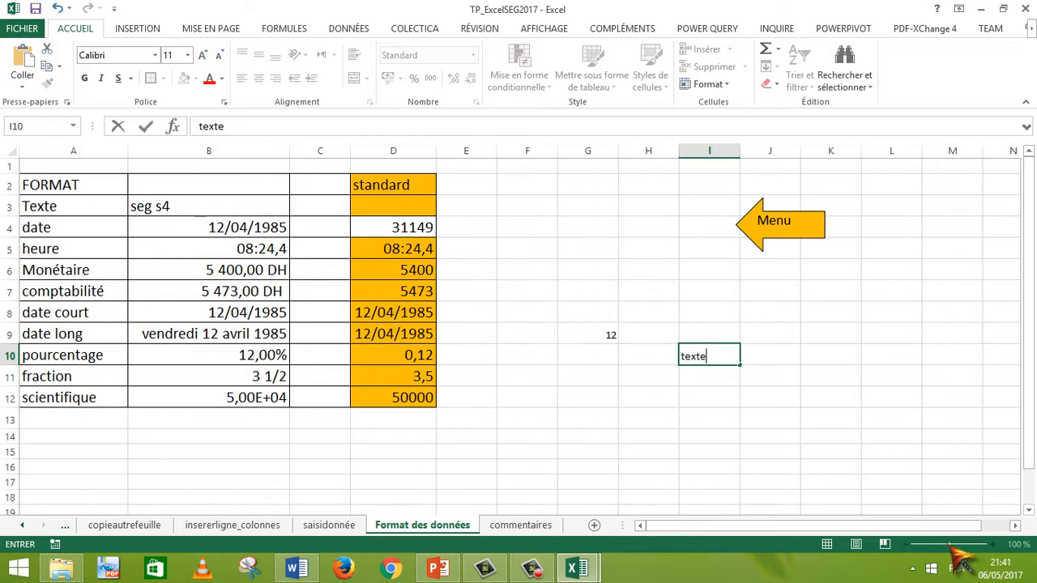
left_click(951, 452)
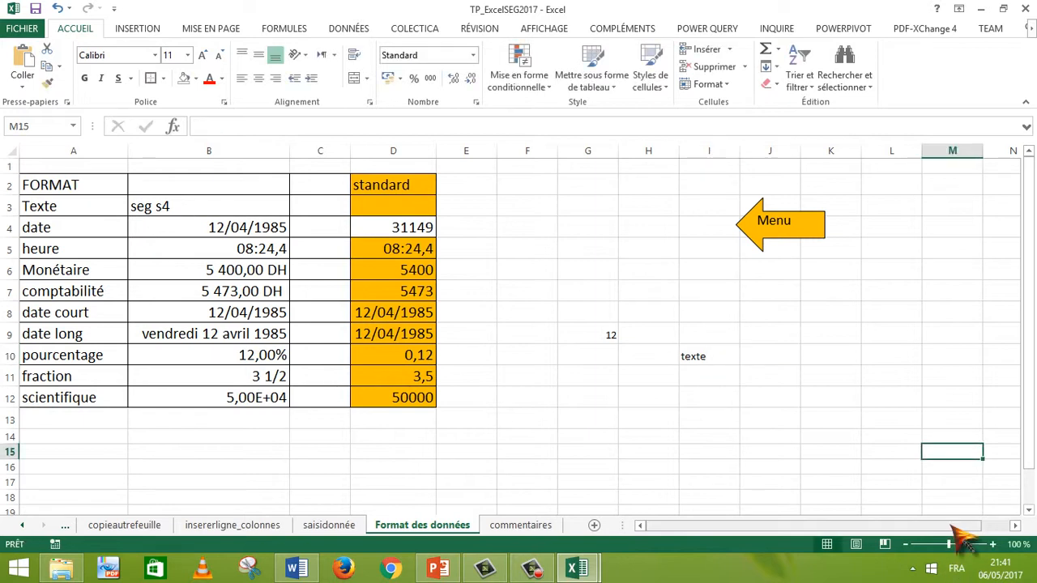
Step: Enlarge the sheet to 184 % and examine the default alignment of the text in I10
left_click_drag(949, 545, 961, 545)
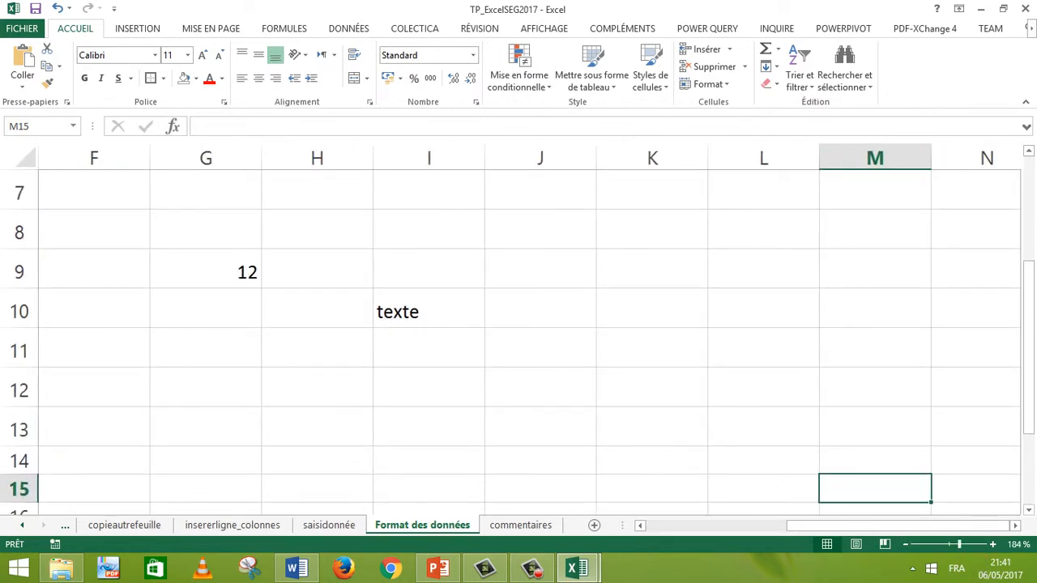
left_click(428, 312)
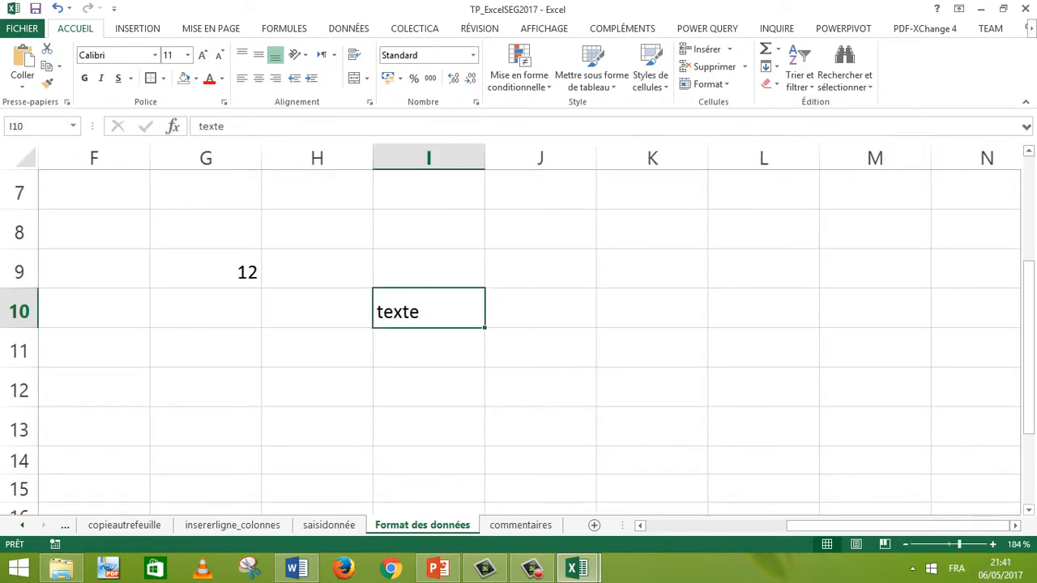
left_click(242, 79)
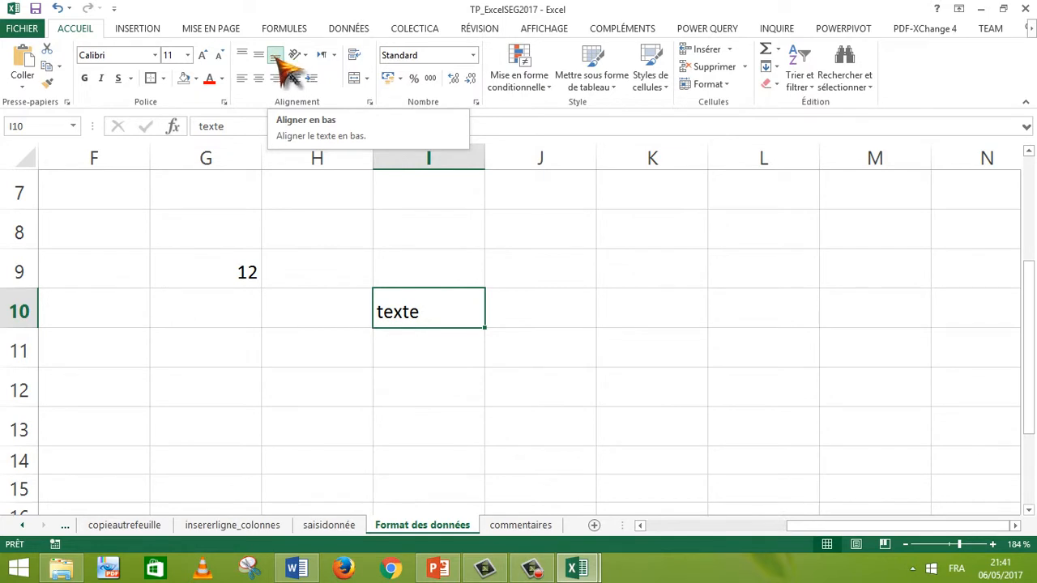
left_click(540, 387)
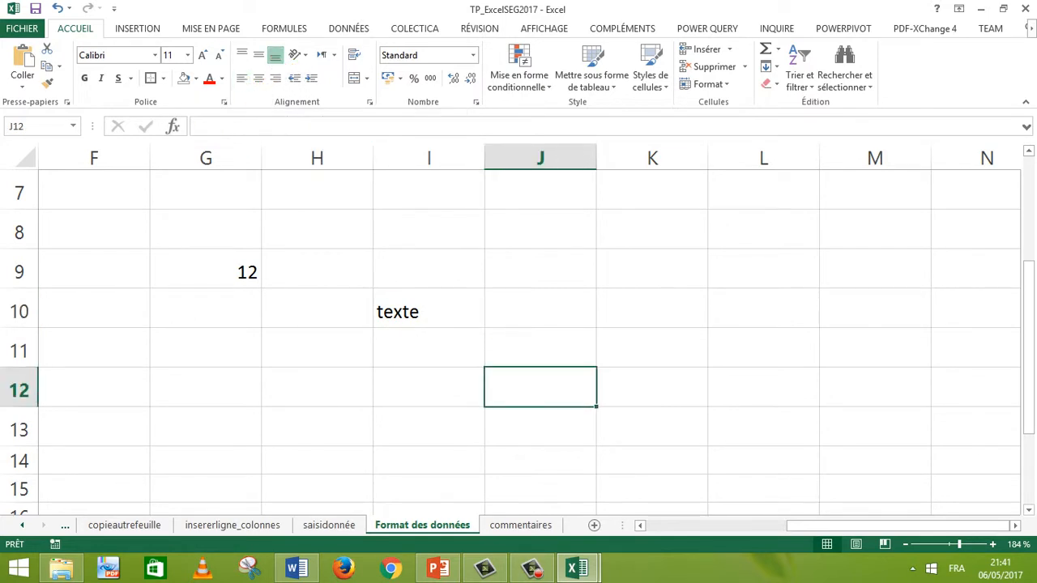
Step: Change the value in G9 to 0,12 and apply the Pourcentage number format to it
left_click(206, 270)
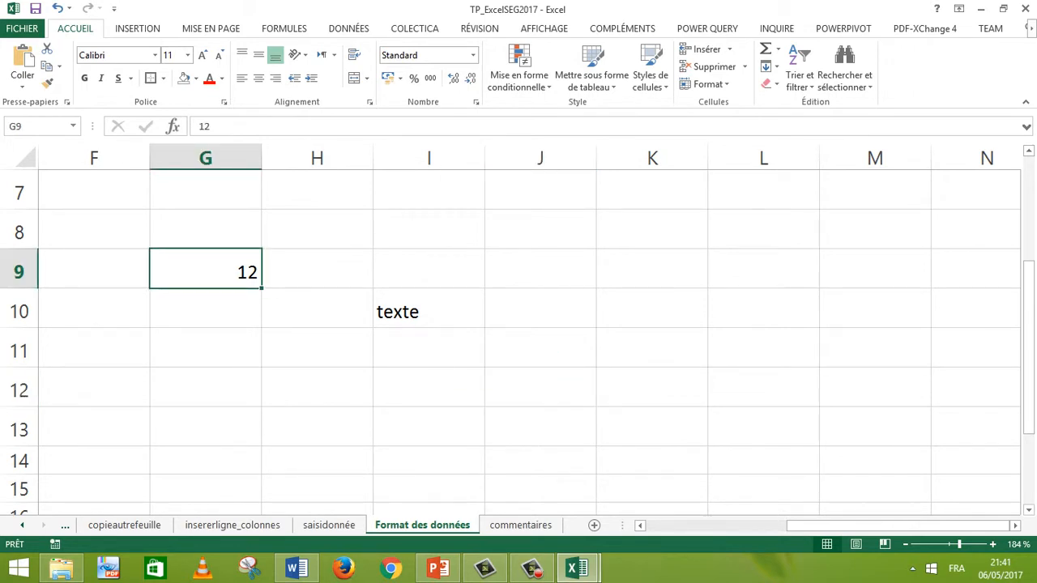
double_click(238, 273)
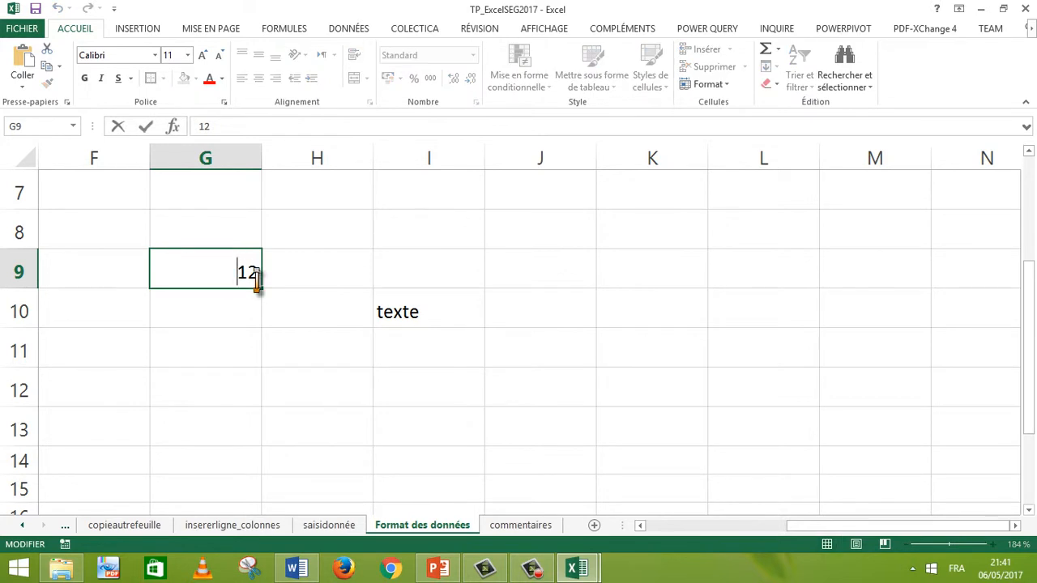
type("0,")
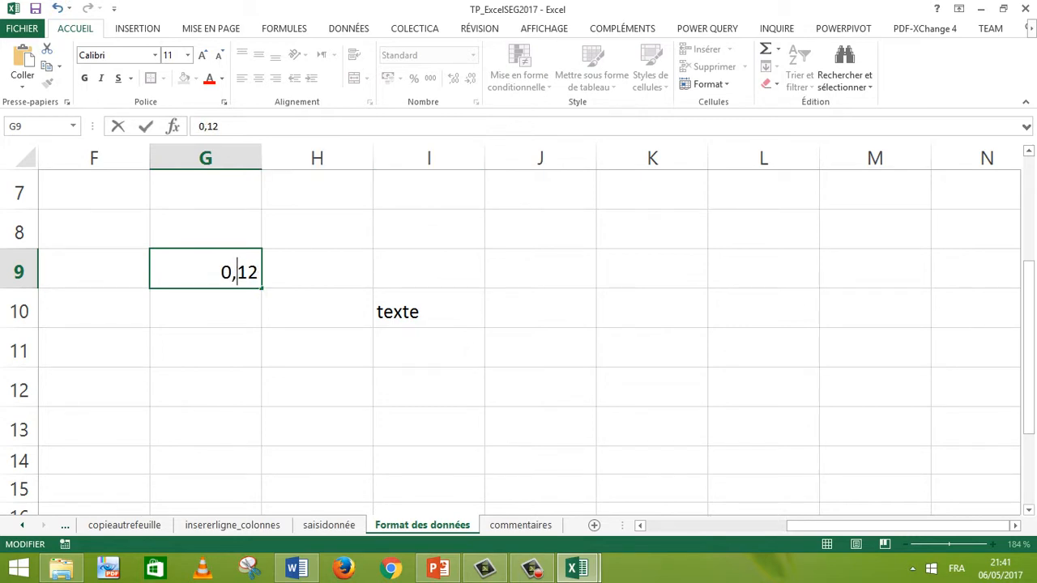
left_click(428, 192)
left_click(205, 272)
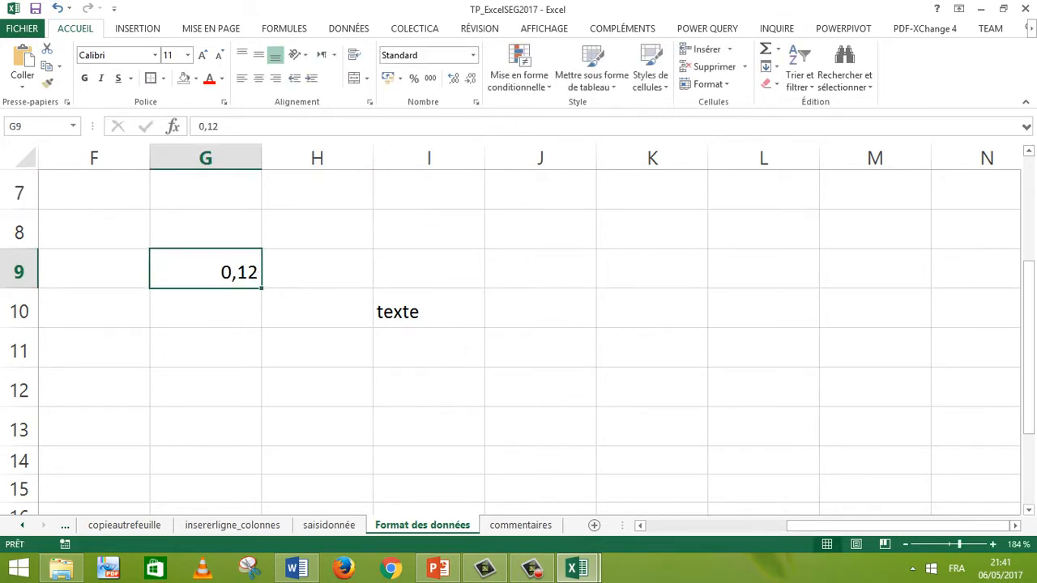
left_click(472, 55)
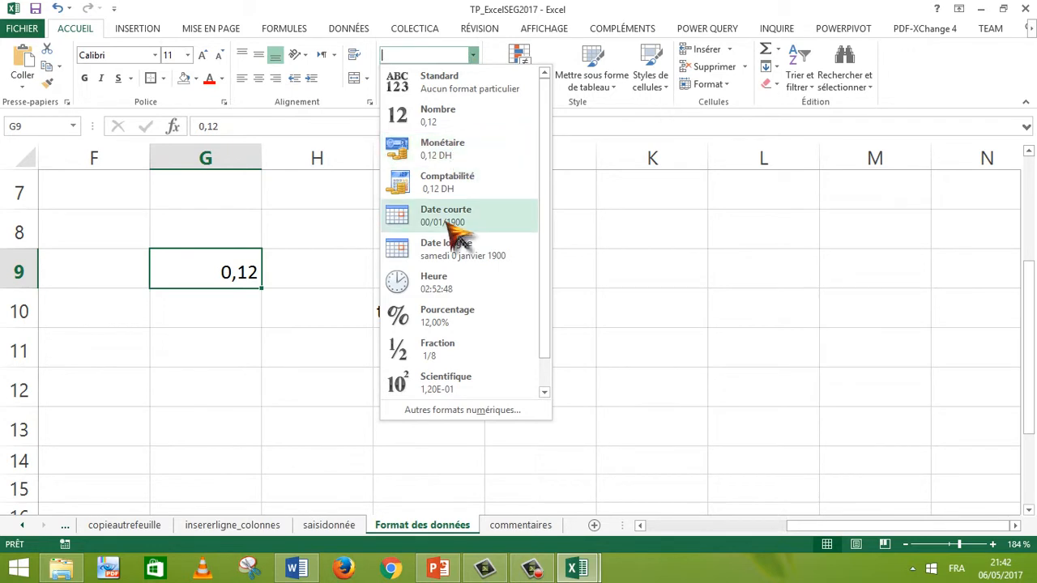
left_click(440, 318)
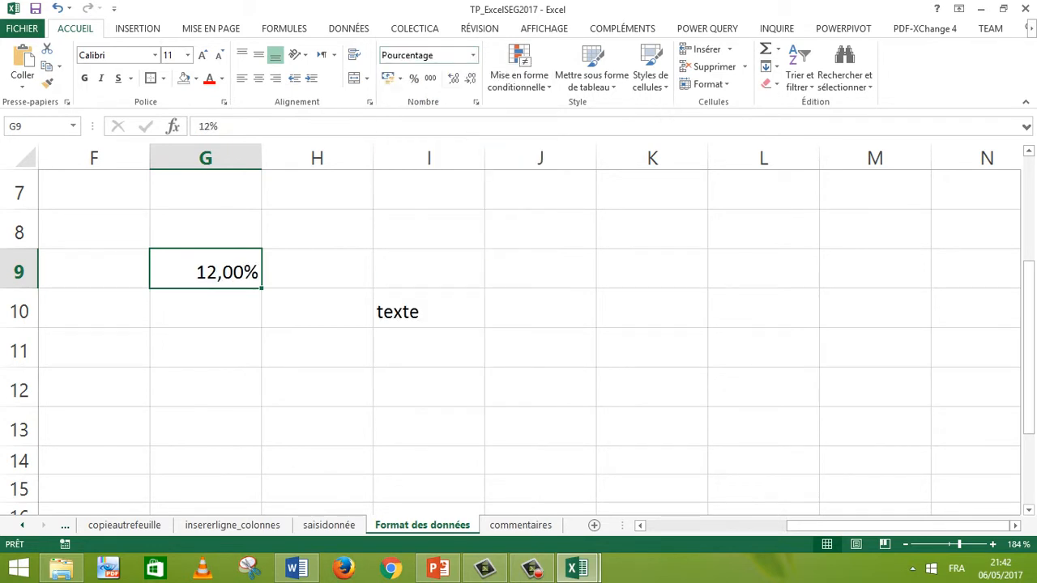
Step: Enter 4 % in cell G10 and the plain number 6 in cell G11
left_click(206, 308)
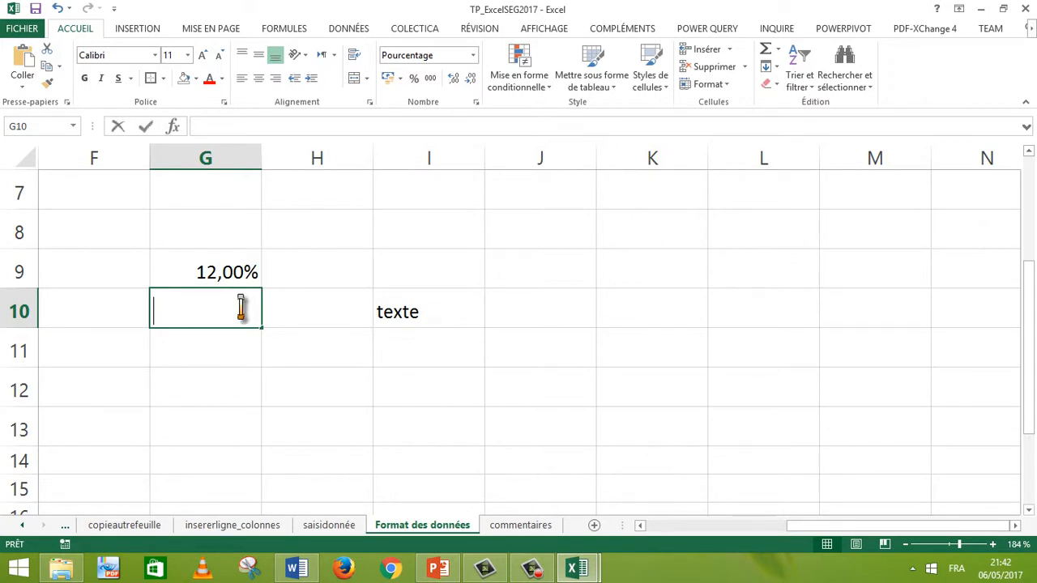
type("4")
key("Return")
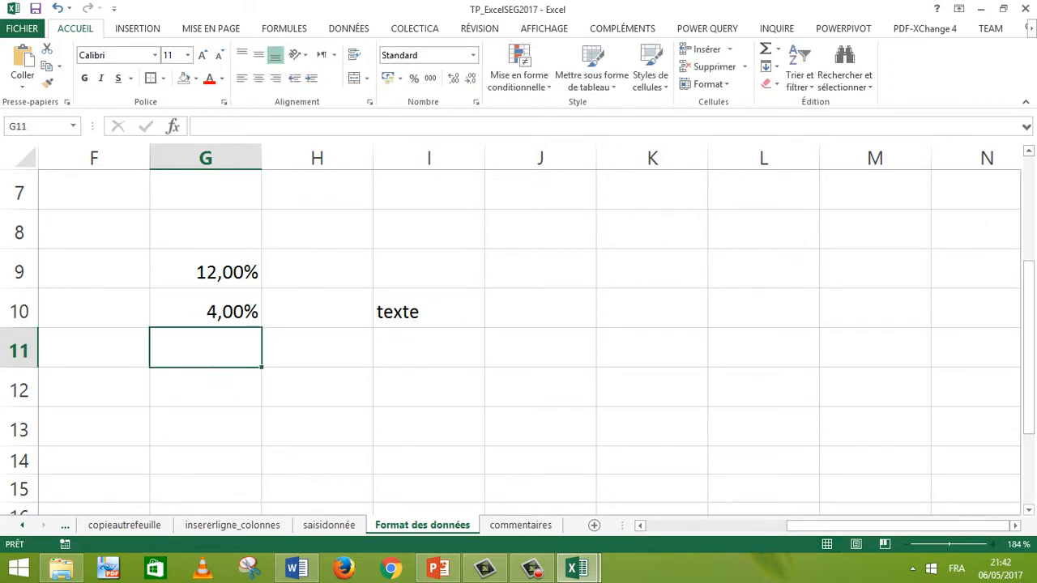
type("6")
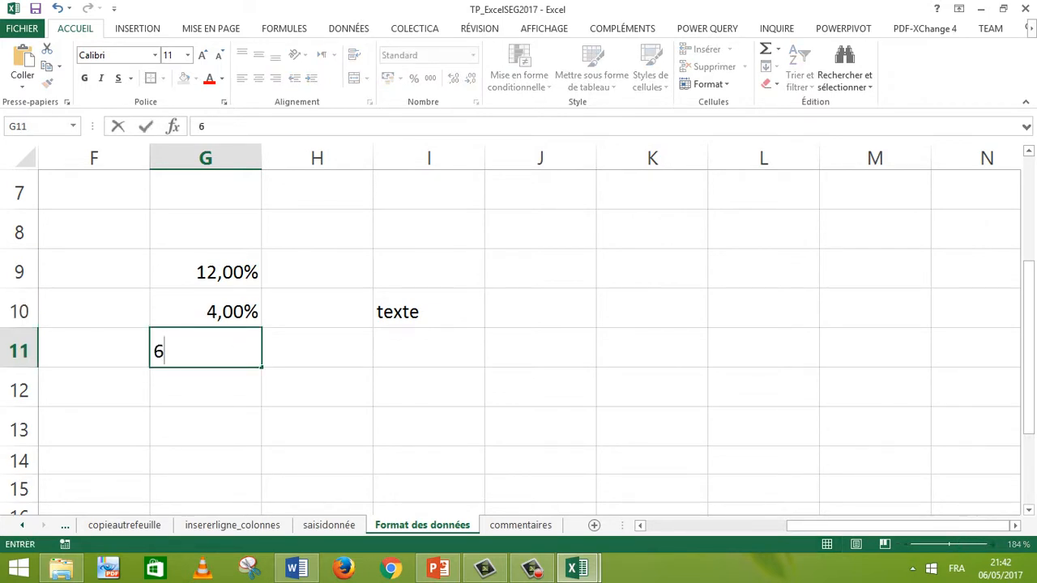
key("Return")
Step: Try to fill the content of G10 down into G11, and undo the fill
left_click(206, 311)
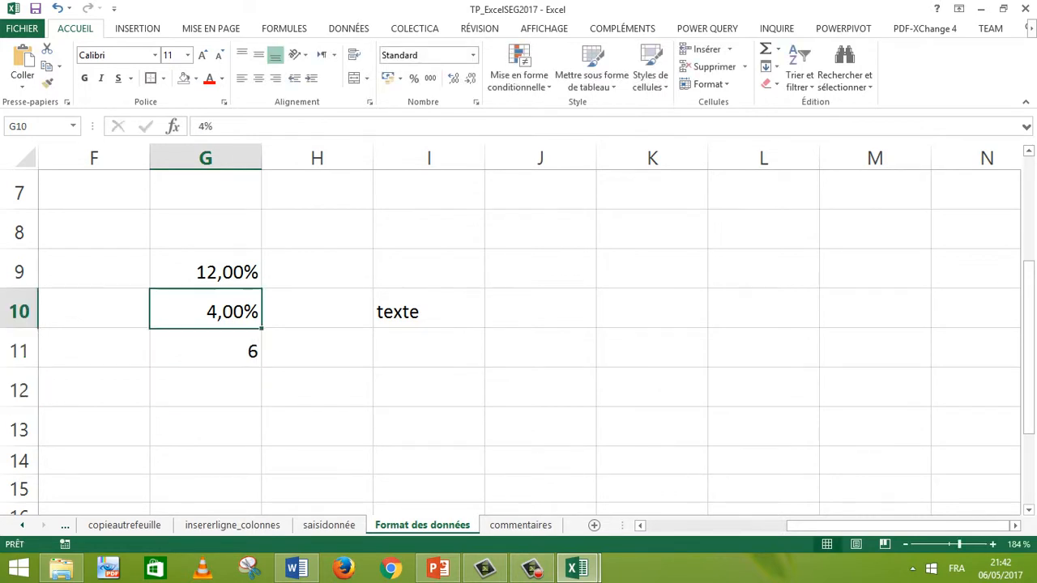
left_click_drag(261, 327, 260, 365)
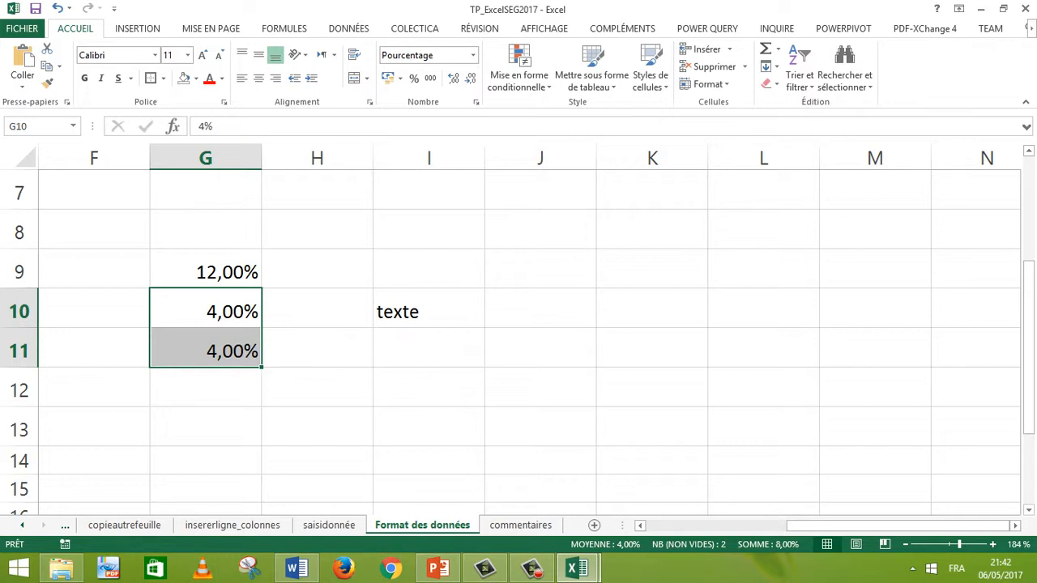
key("ctrl+z")
Step: Apply the Pourcentage number format to G11 and correct its value to 6 %
left_click(206, 351)
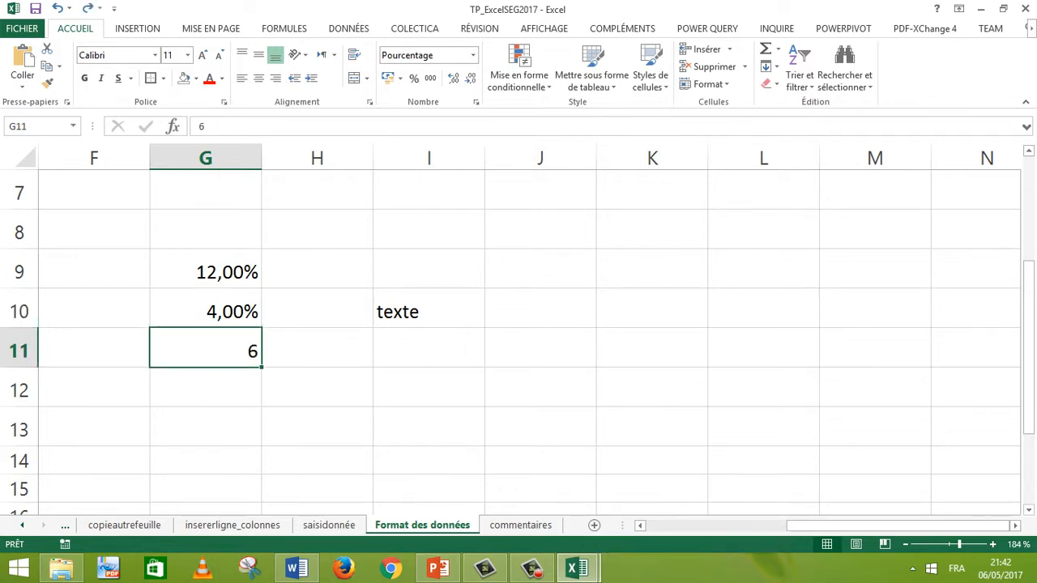
left_click(472, 56)
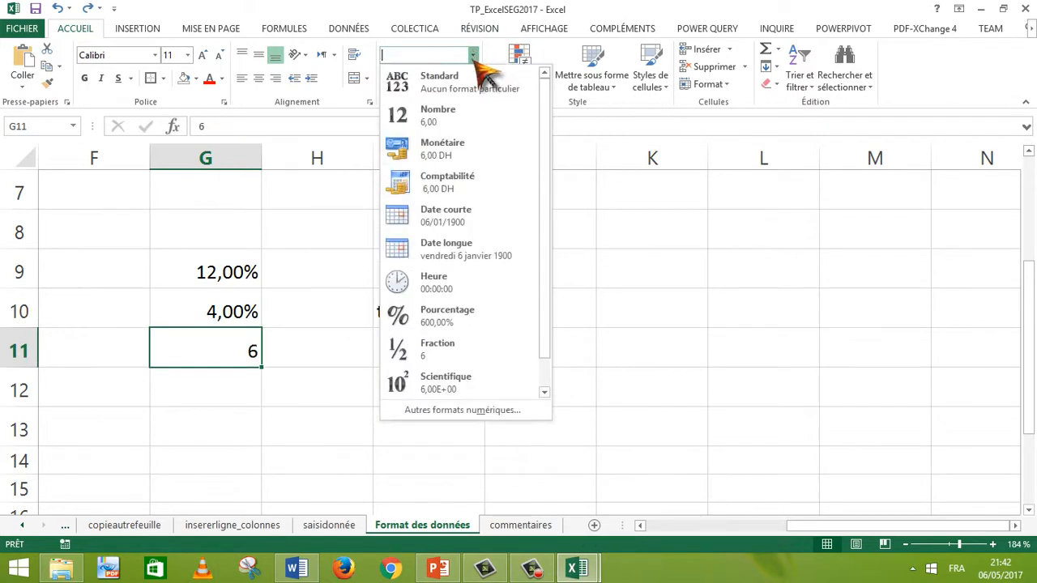
left_click(450, 322)
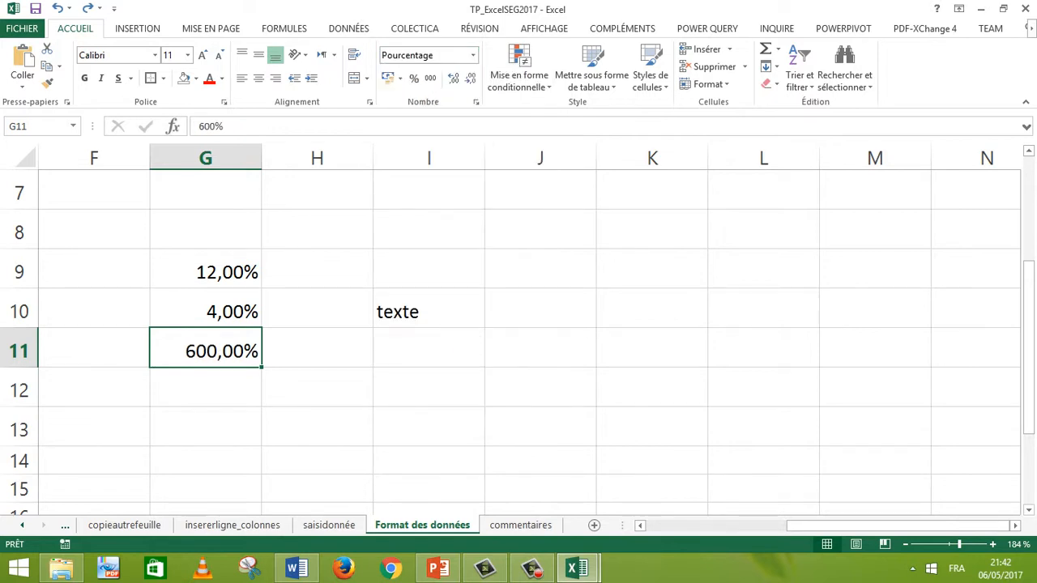
double_click(225, 362)
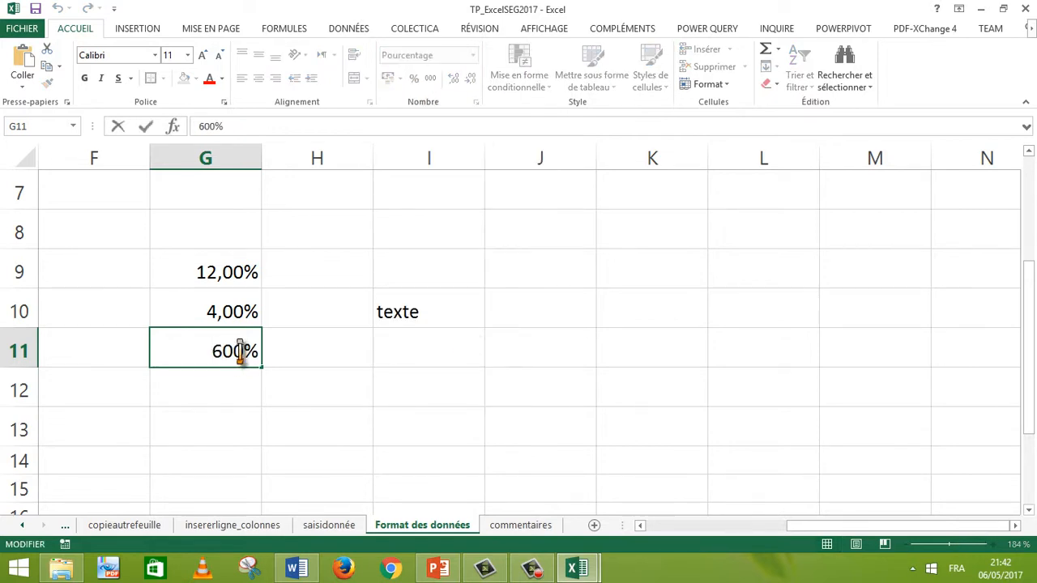
left_click_drag(244, 355, 207, 353)
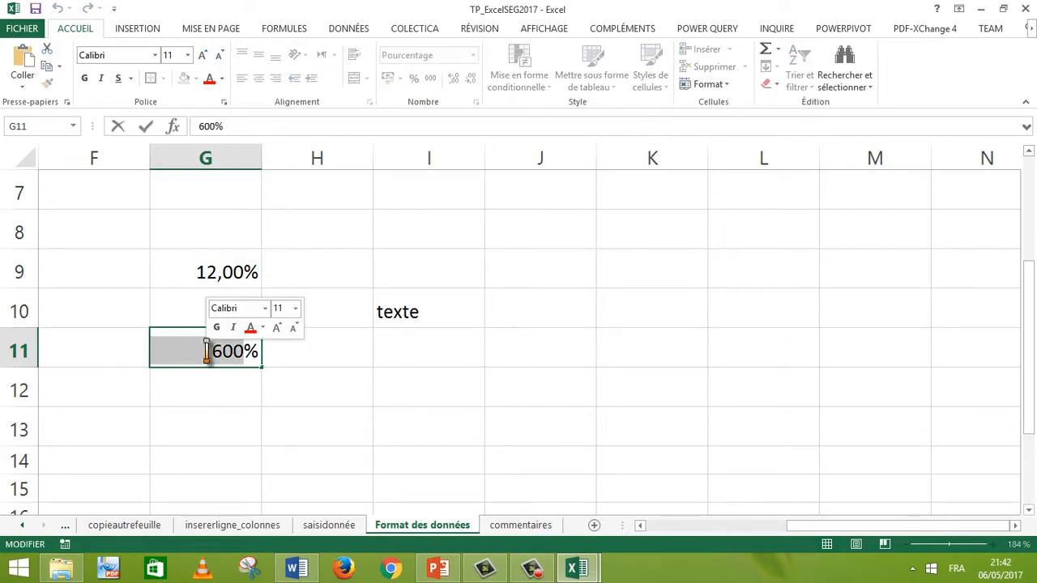
type("6")
key("Return")
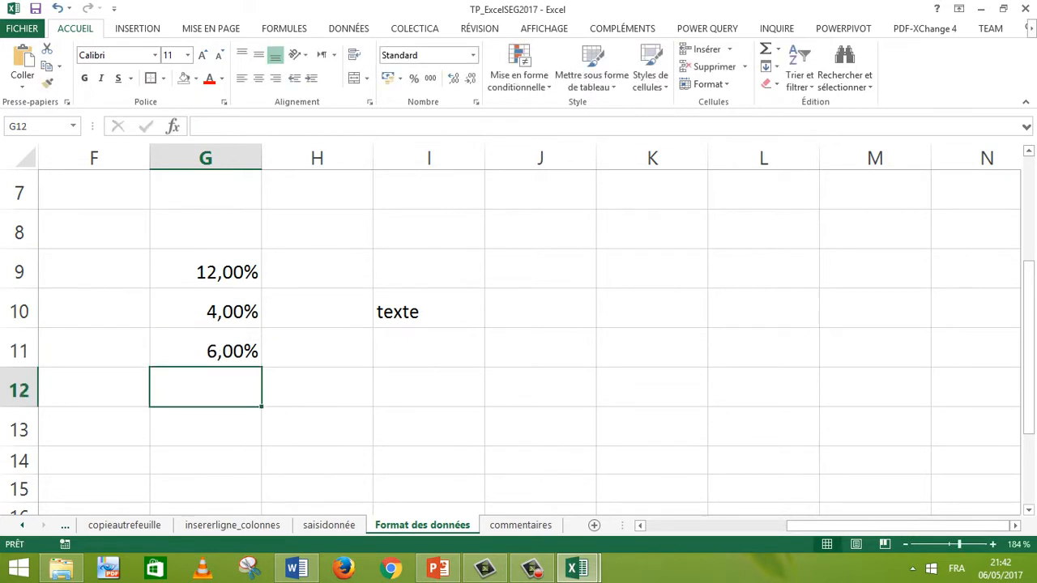
Step: Apply the Pourcentage number format to the range G7:G14
left_click_drag(205, 192, 205, 461)
left_click(473, 55)
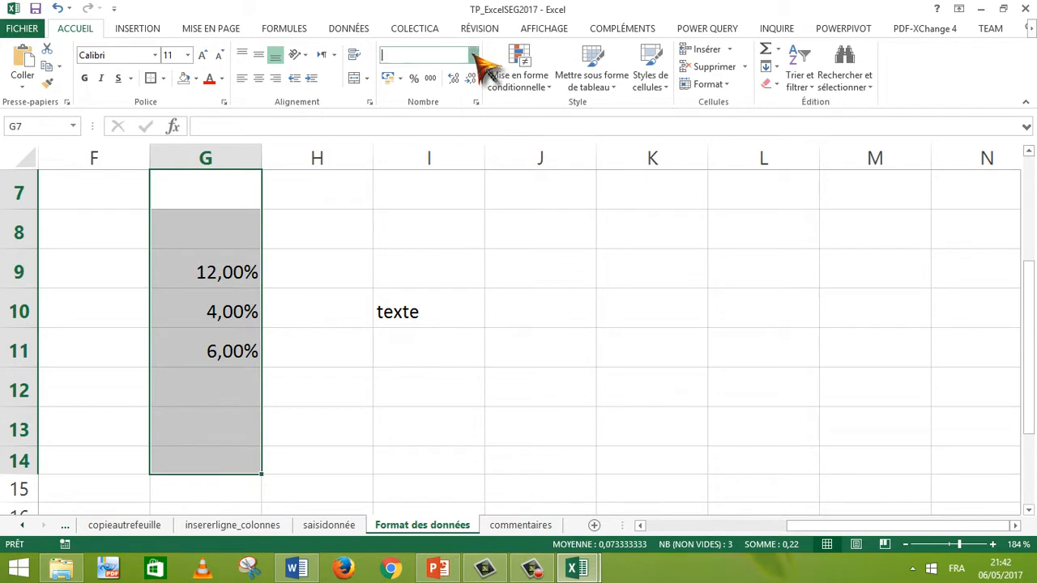
left_click(446, 313)
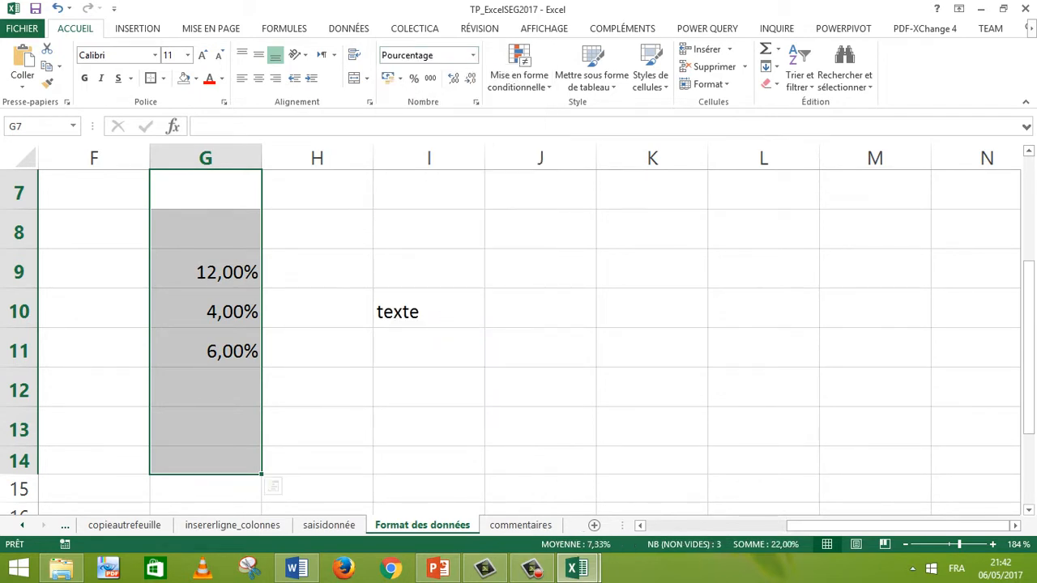
left_click(317, 308)
Step: Enter 2 % in G8, 5 % in G13 and 7 % in G12
left_click(206, 230)
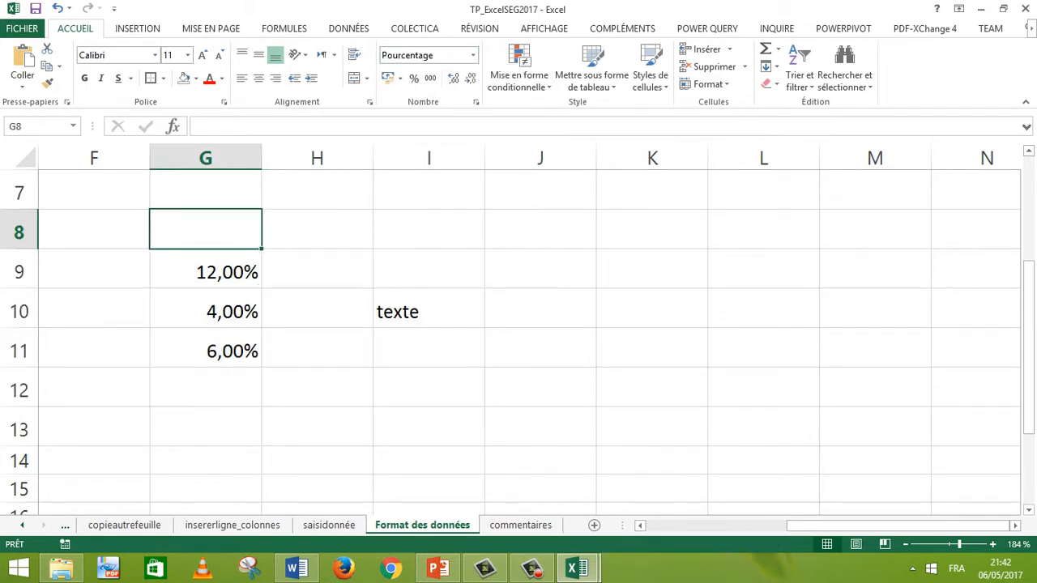
type("2")
left_click(205, 427)
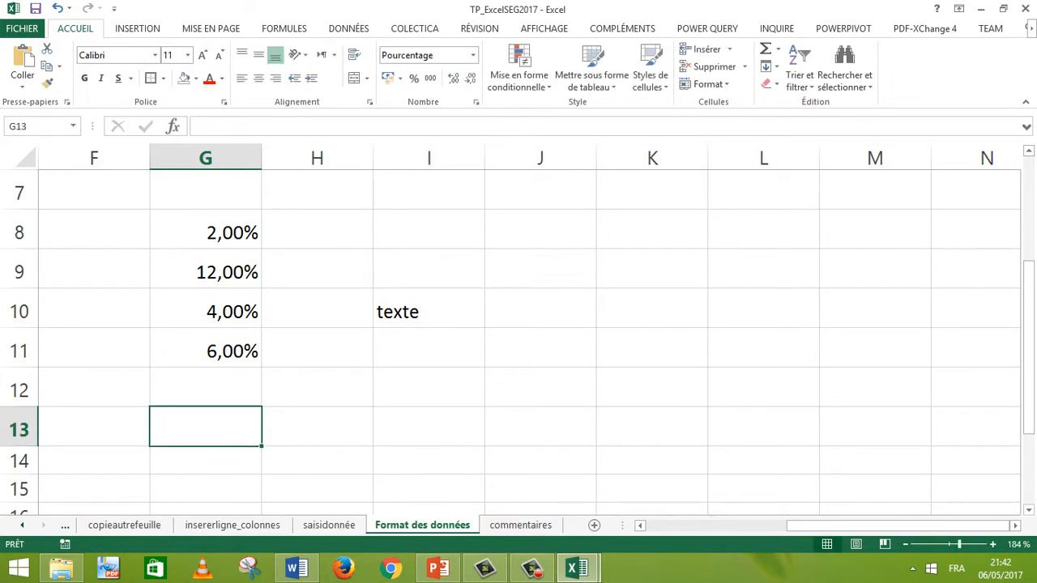
type("5")
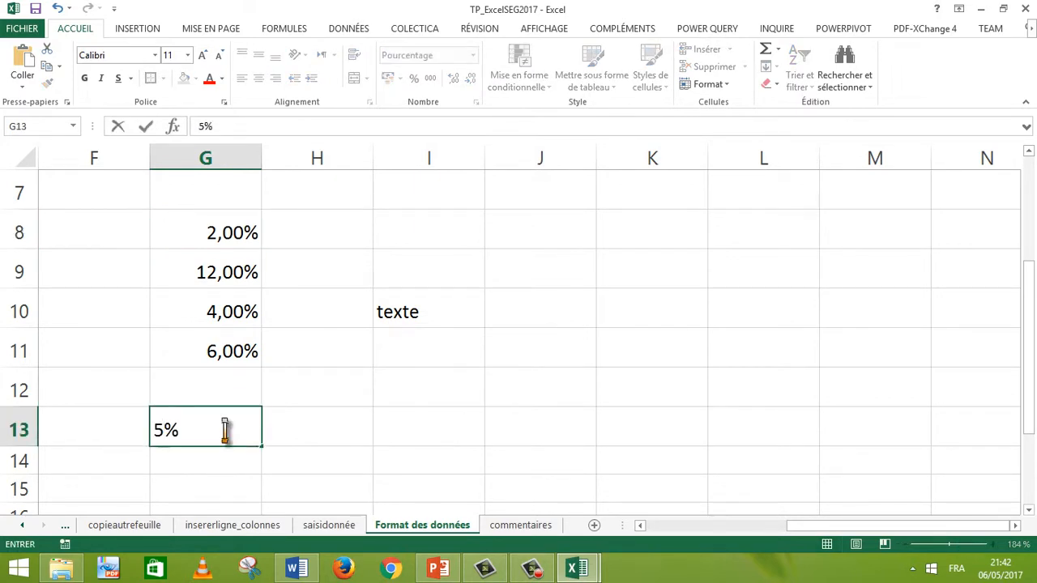
key("Up")
type("7")
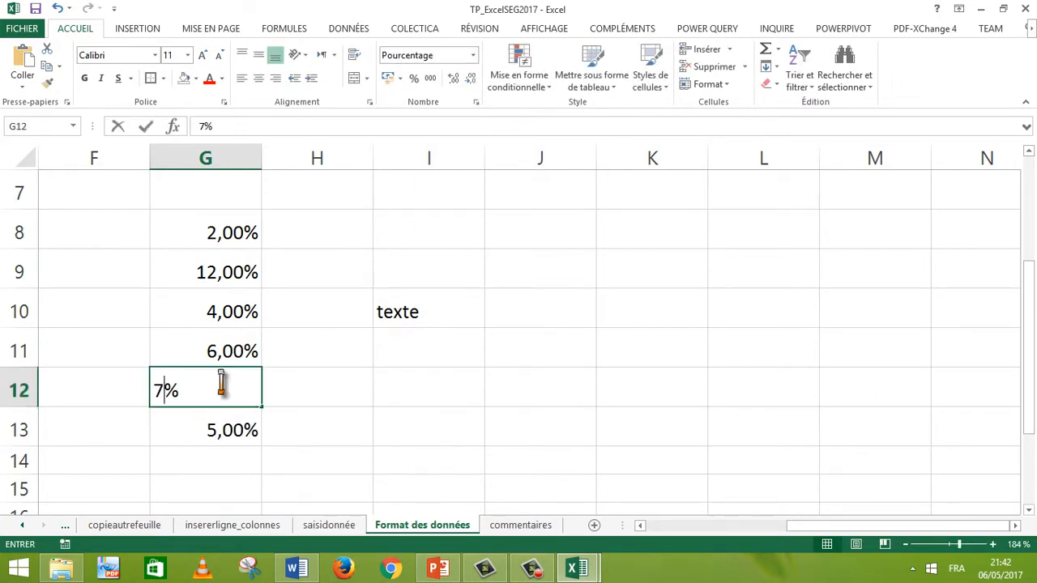
left_click(317, 427)
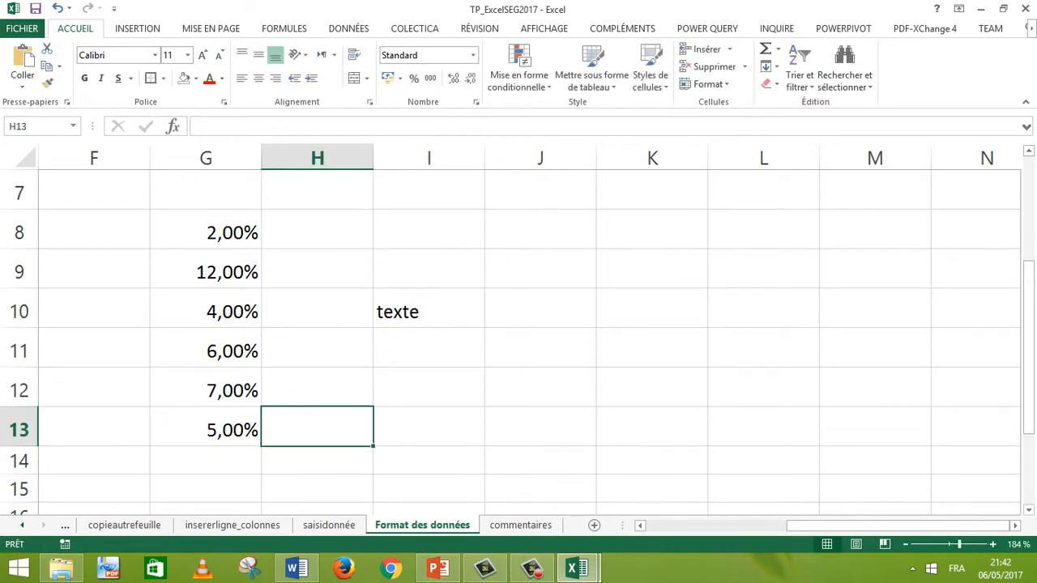
Step: Apply the Pourcentage number format to the entire column K
left_click_drag(652, 271, 652, 489)
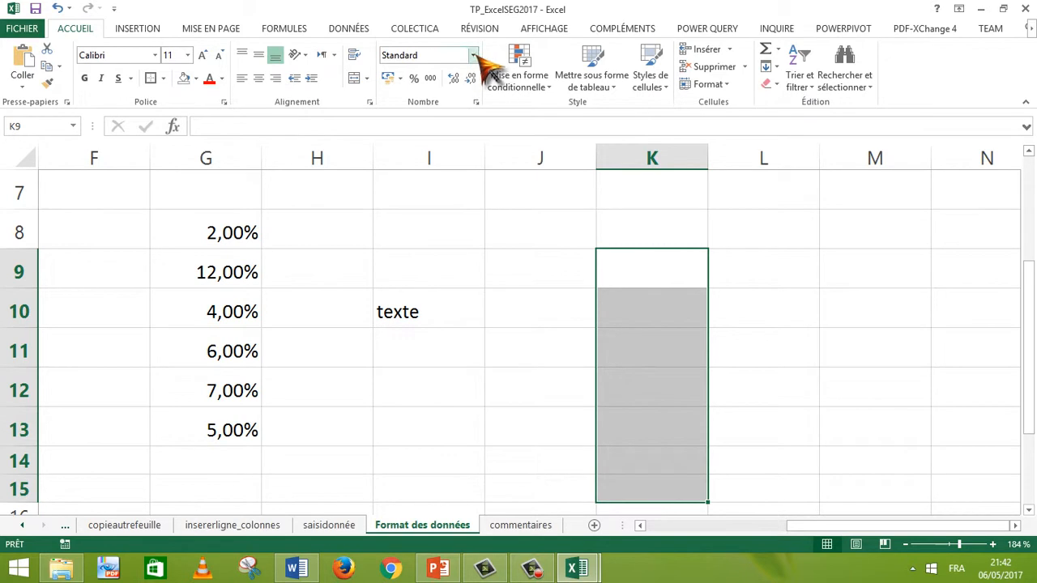
left_click(652, 158)
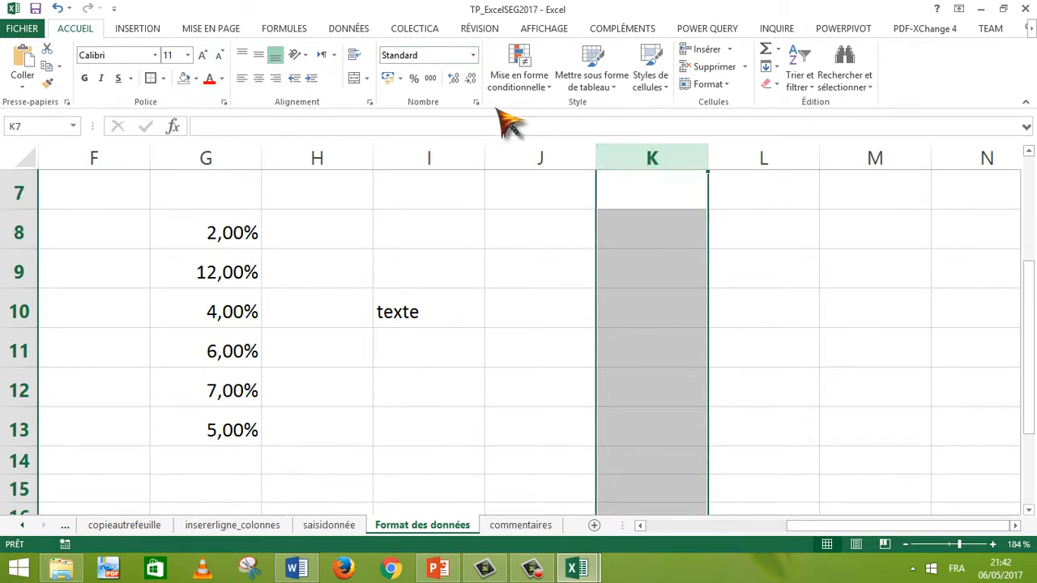
left_click(474, 57)
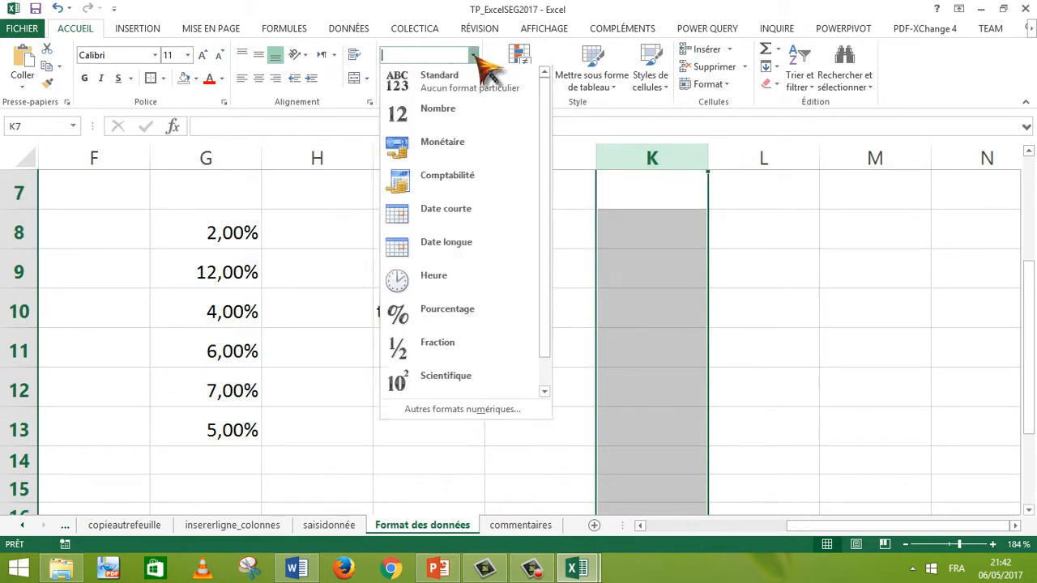
left_click(457, 310)
Step: Enter 12 %, 45 % and 60 % in cells K8, K9 and K10
left_click(652, 230)
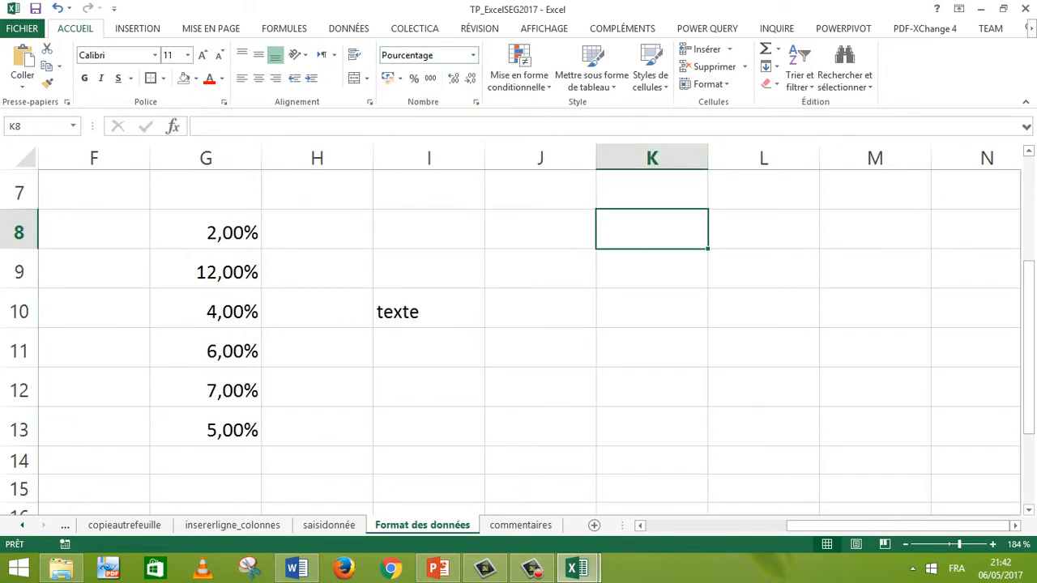
type("12")
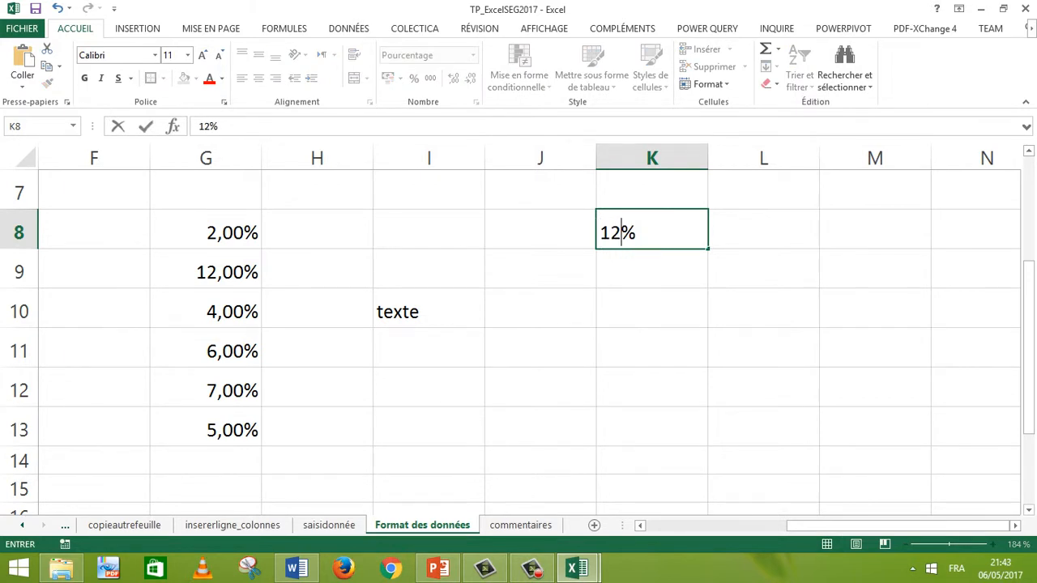
key("Return")
type("45%")
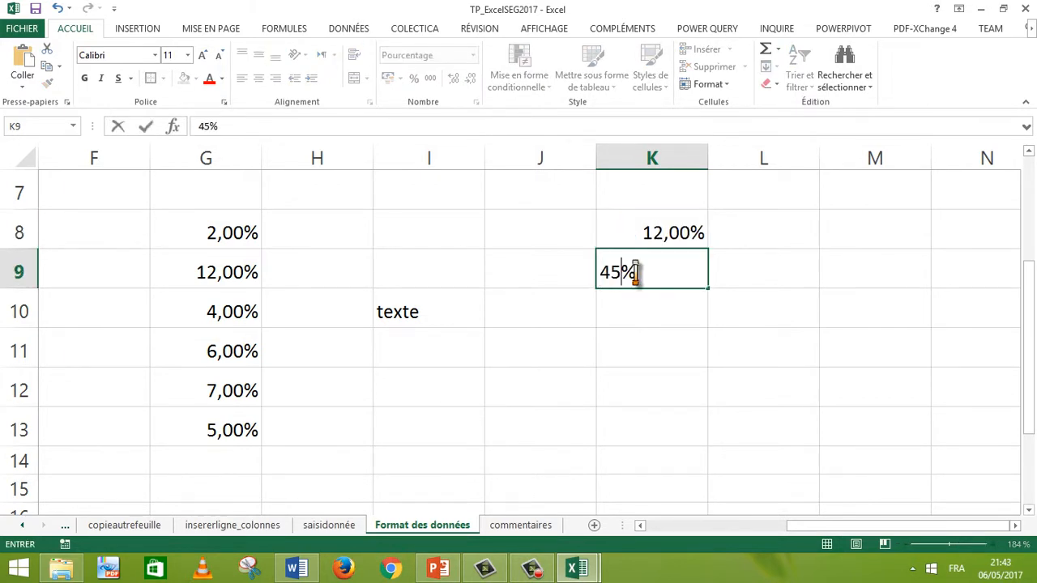
key("Return")
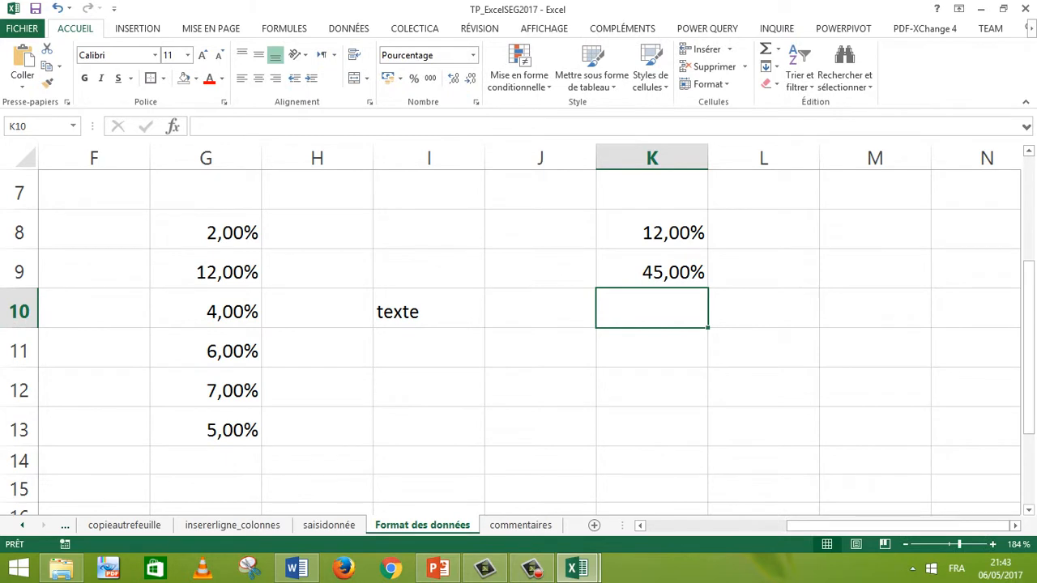
type("60")
key("Return")
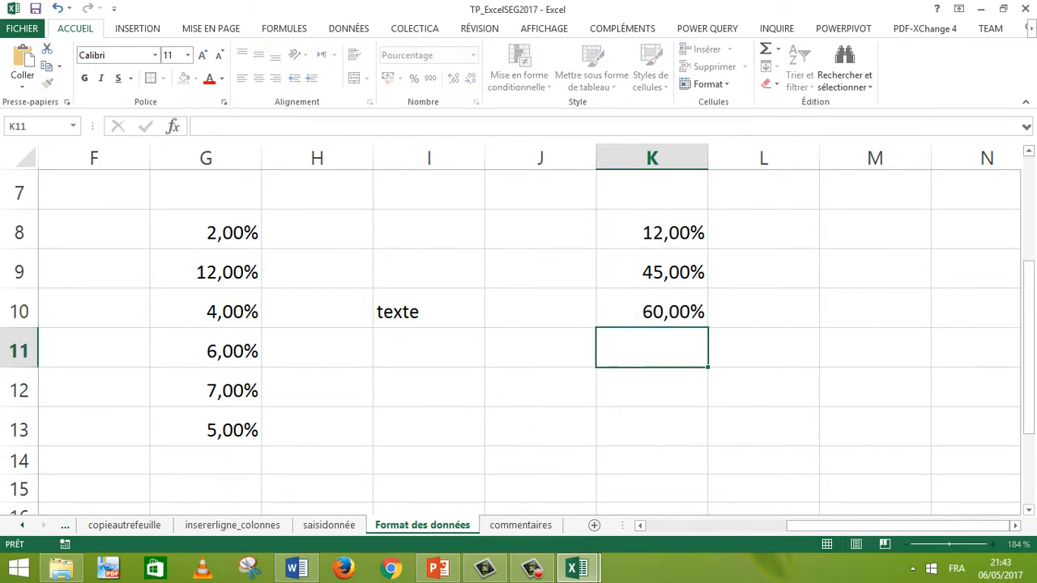
Step: Apply the Monétaire number format to the entire column J
left_click(540, 158)
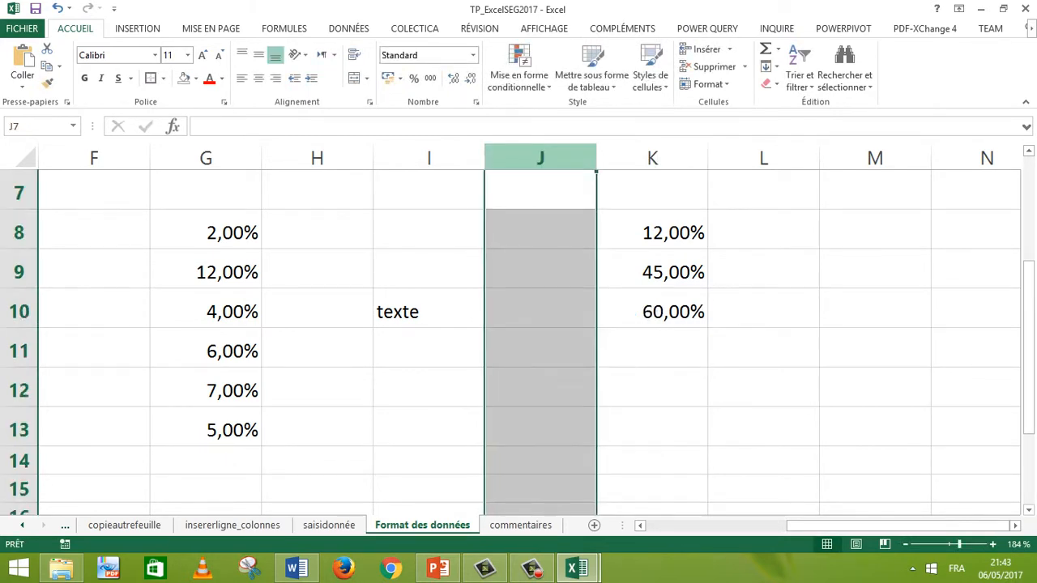
left_click(476, 57)
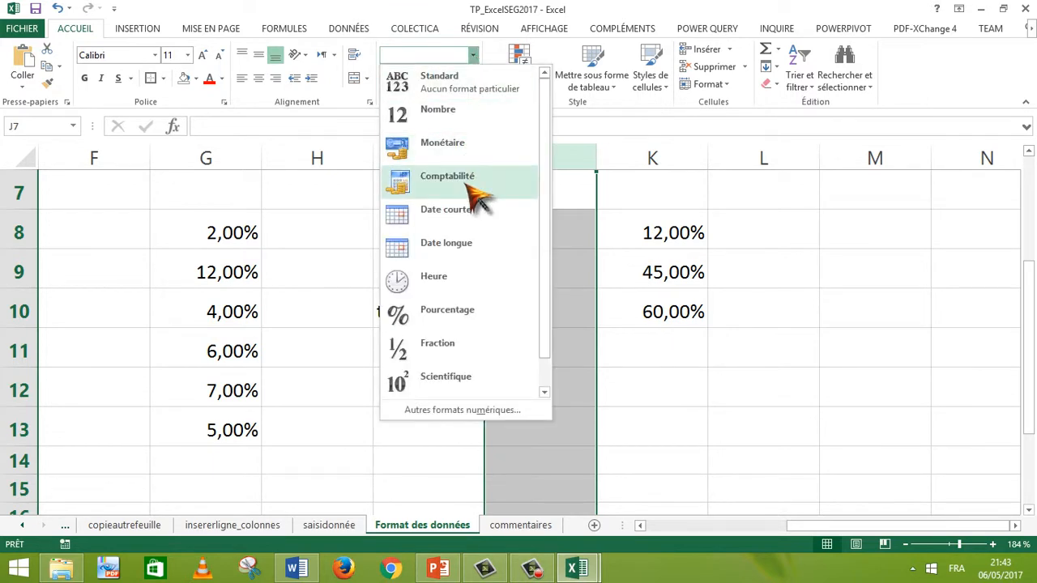
left_click(460, 146)
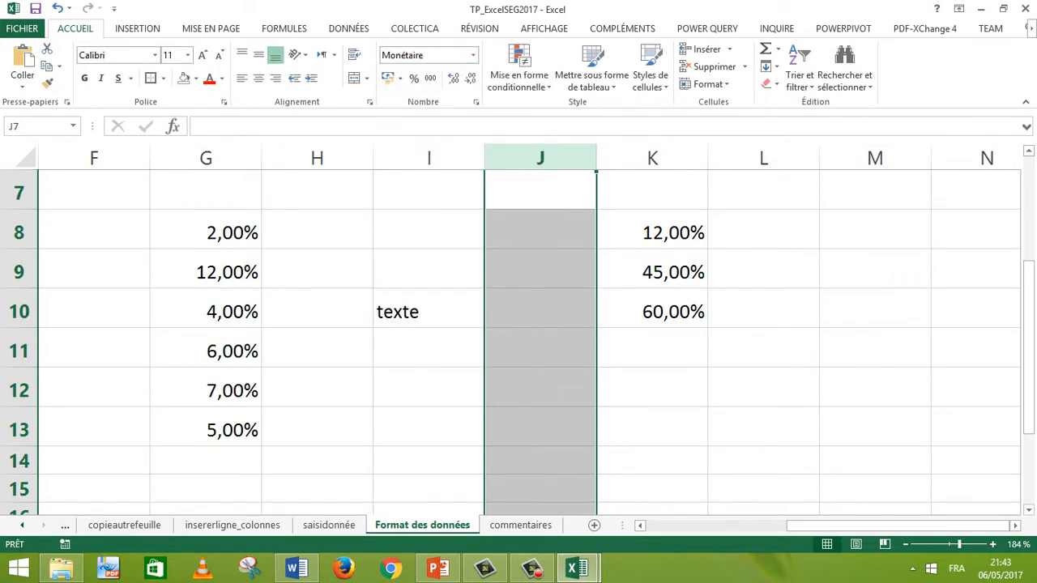
Step: Enter the amounts 600 and 400 in cells J8 and J9
left_click(541, 231)
type("6")
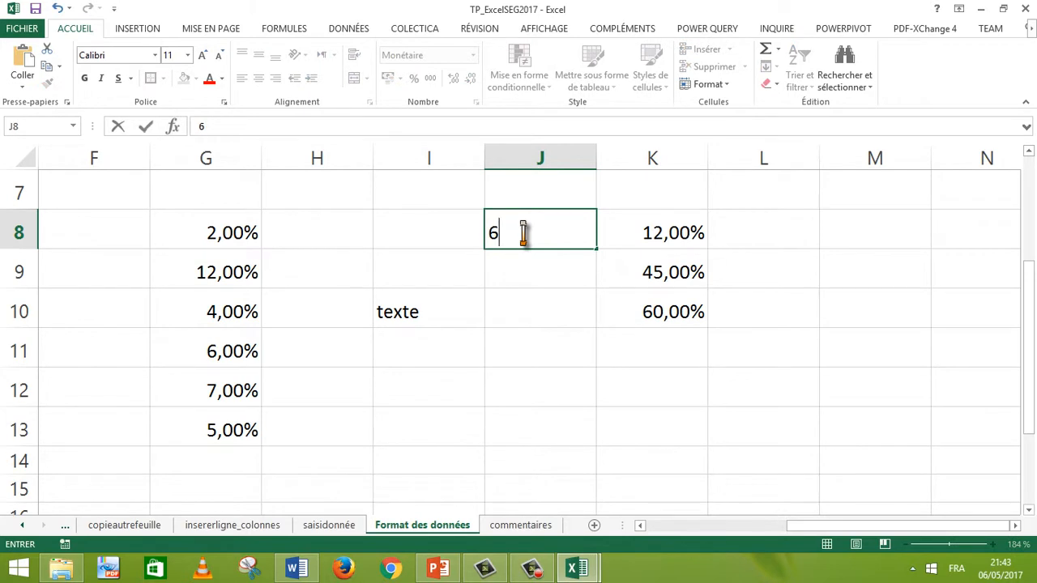
type("00")
key("Return")
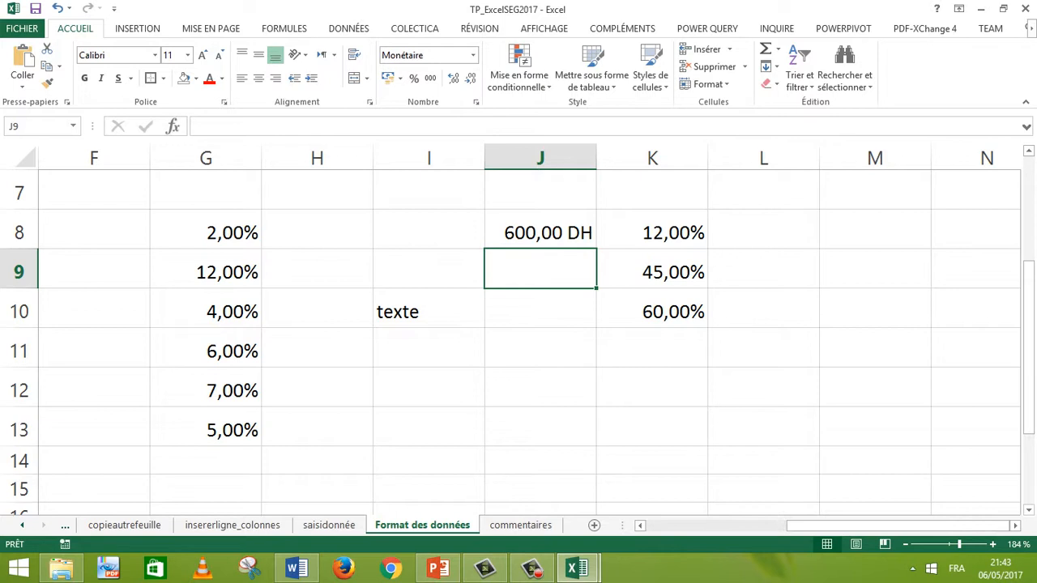
type("400")
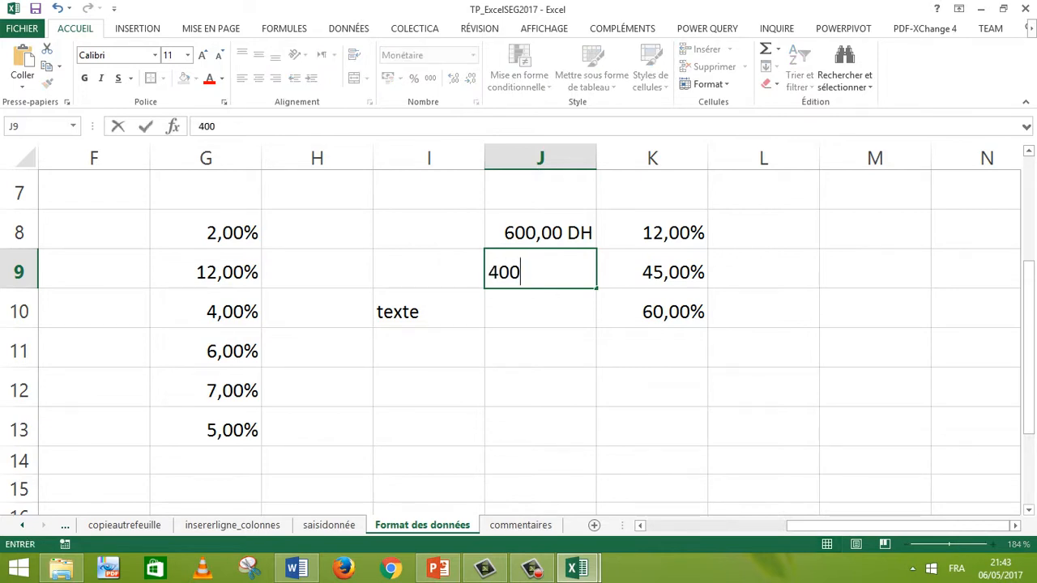
key("Return")
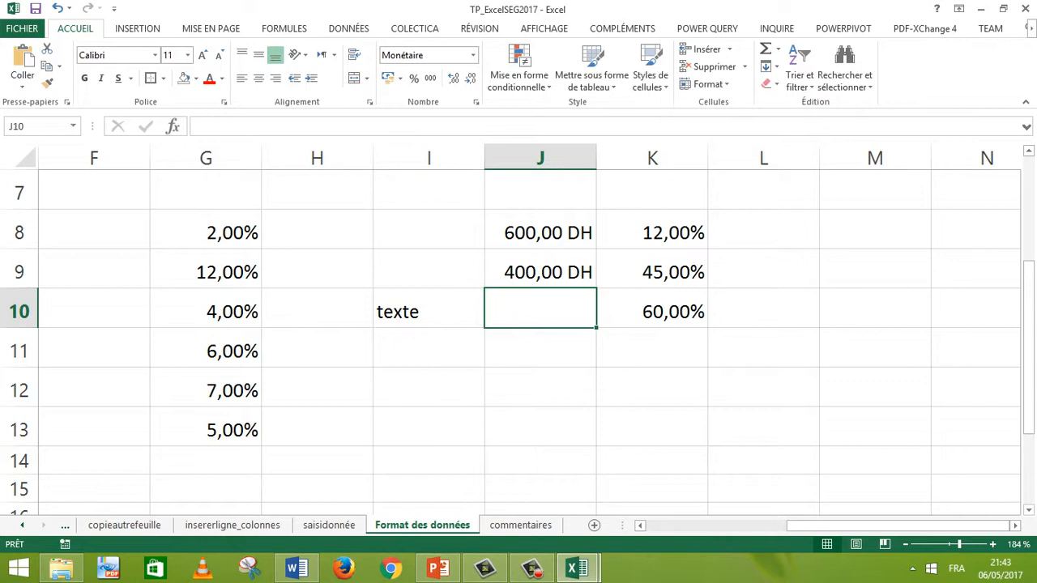
left_click(540, 158)
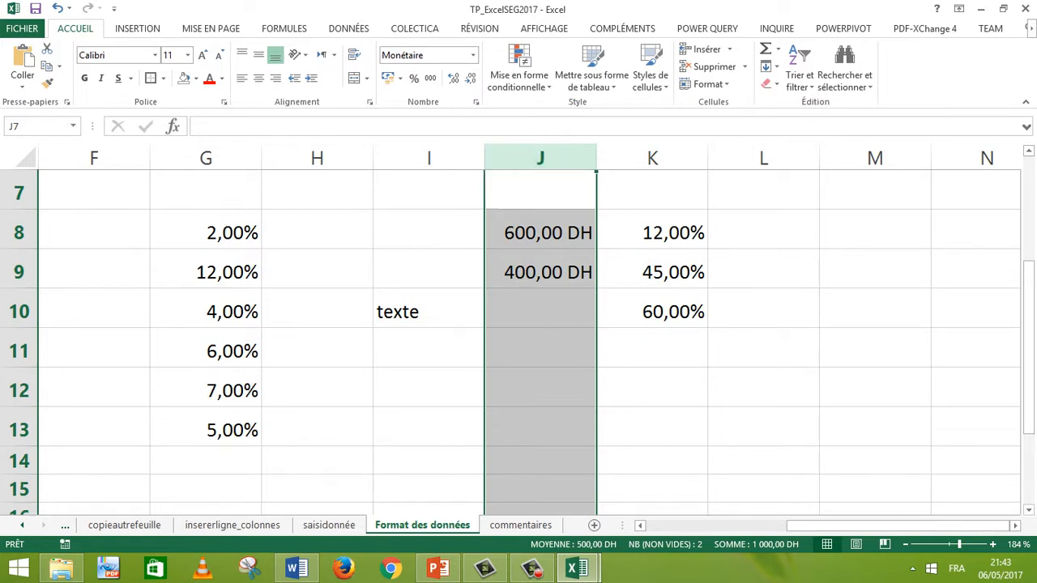
left_click(540, 388)
left_click(874, 348)
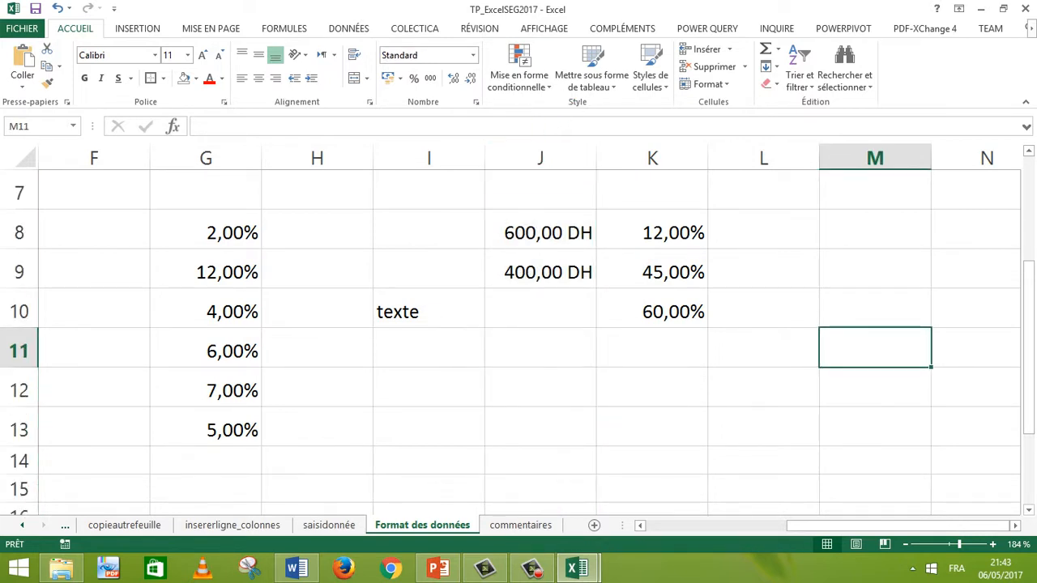
Step: Enter 1/4 without an equals sign in cell M11 and select that cell
left_click_drag(843, 526, 861, 525)
type("1")
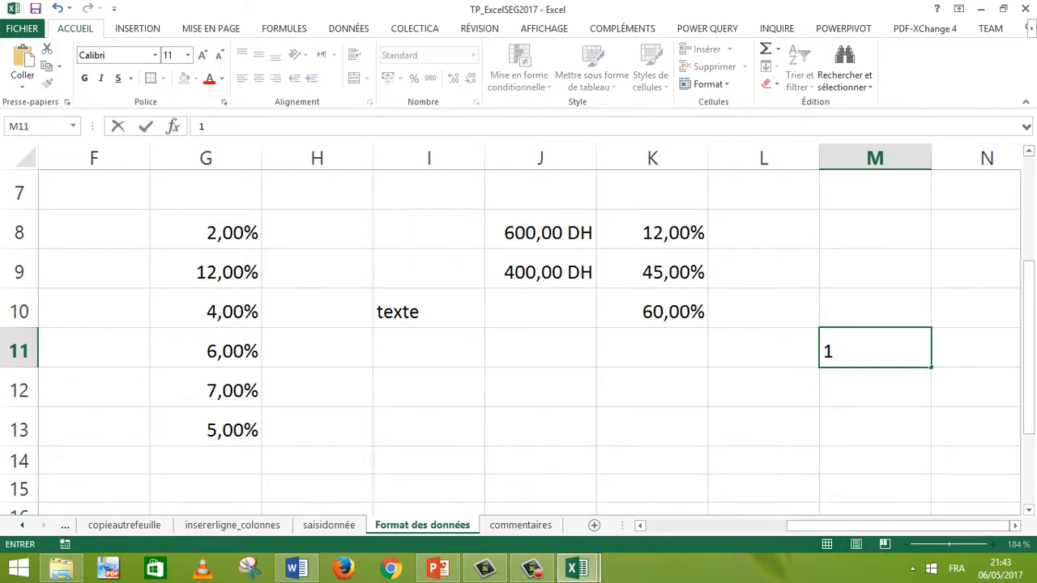
type("/4")
key("Return")
left_click(874, 350)
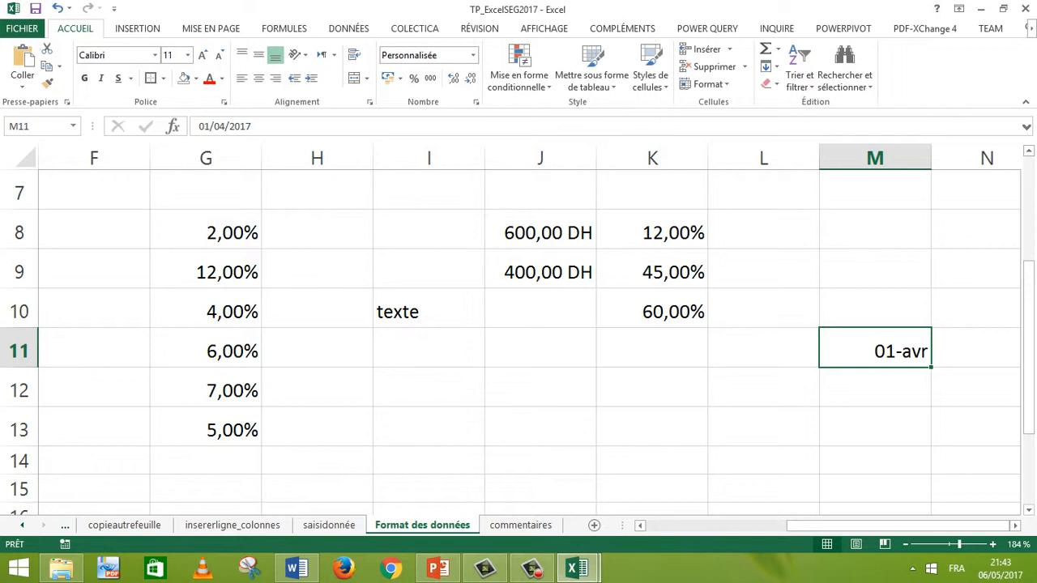
Step: Open cell M11 for editing to examine the value stored behind its displayed date
double_click(880, 364)
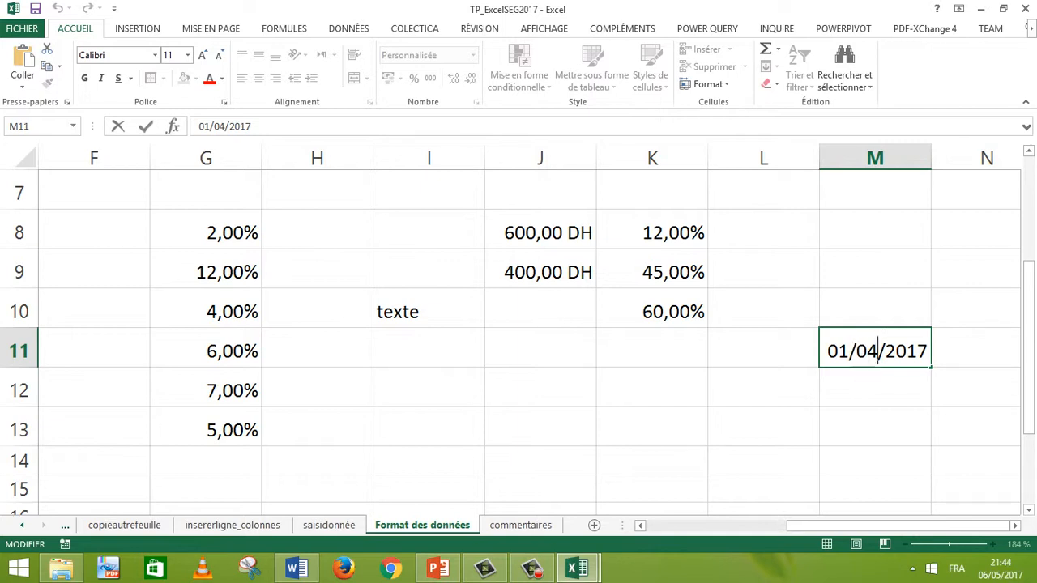
key("Return")
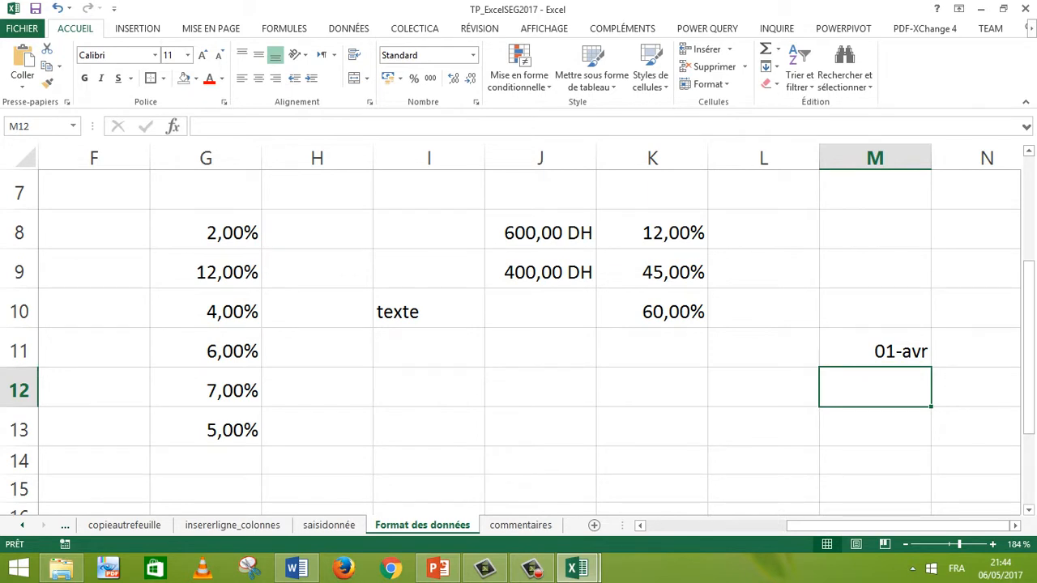
double_click(878, 350)
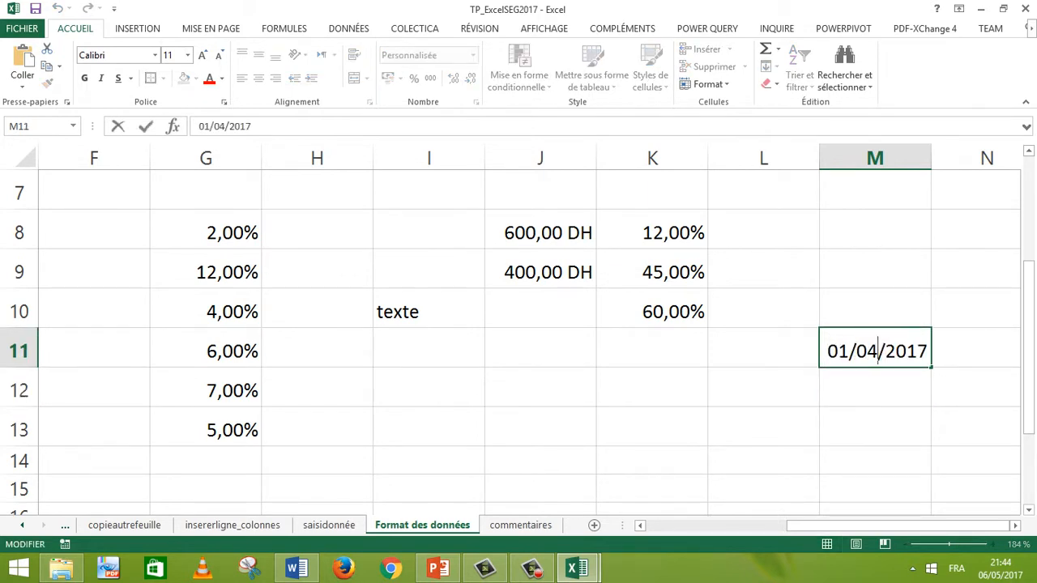
Step: Enter the formula =1/4 in cell L13 and reselect the cell
left_click(762, 427)
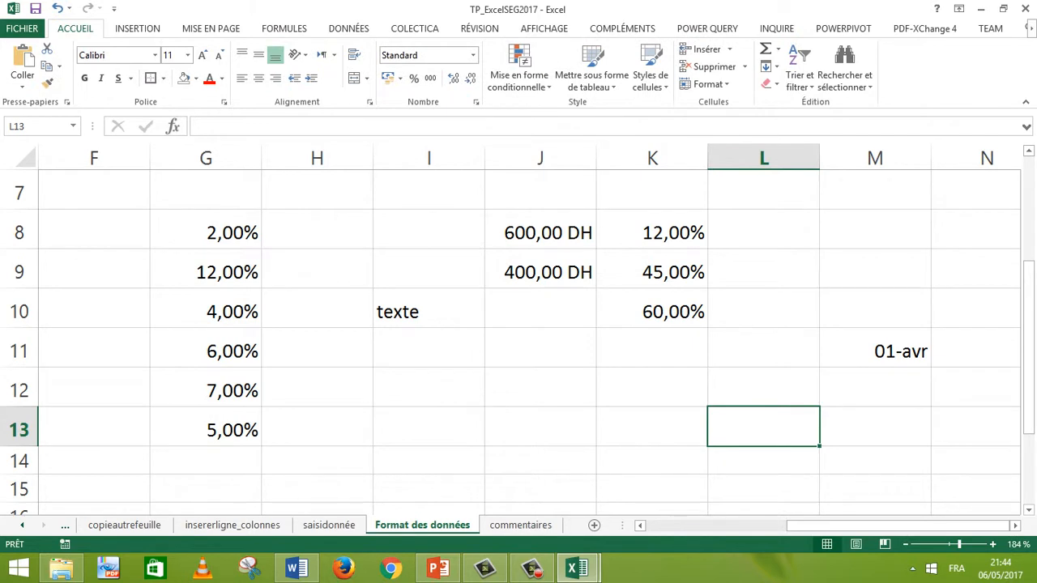
type("=1")
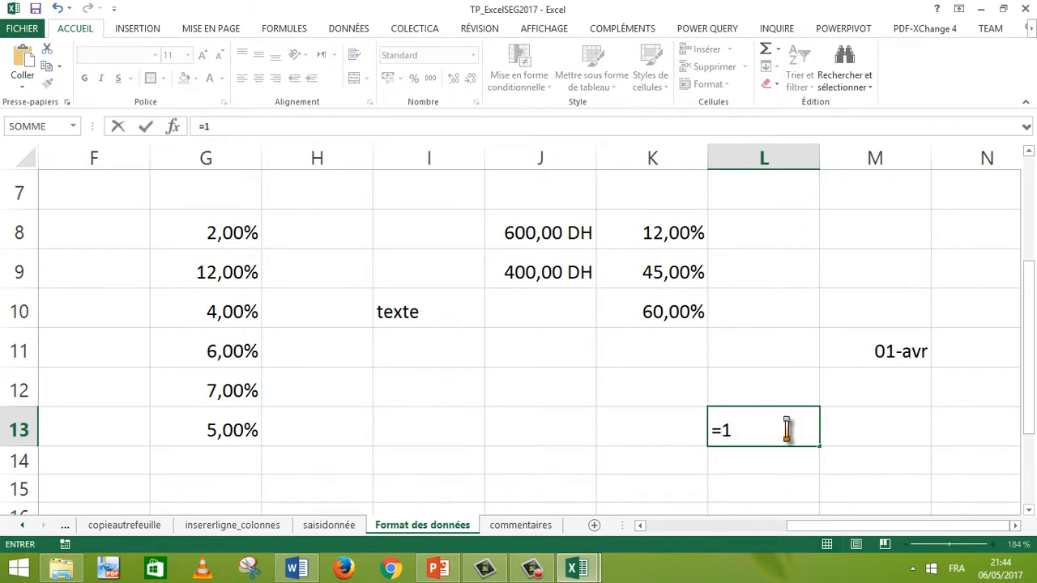
type("/4")
key("Return")
key("Up")
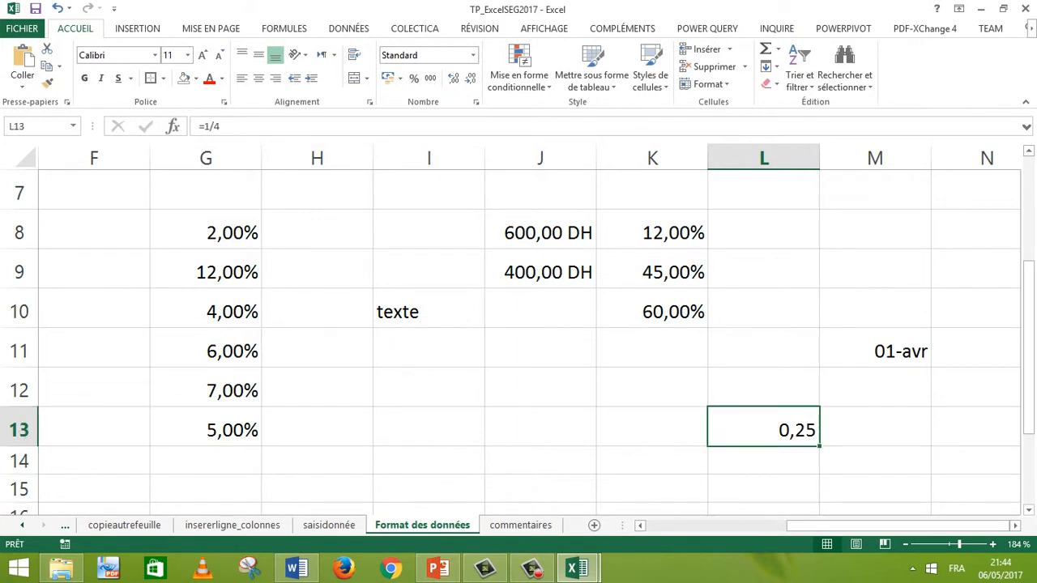
Step: Apply the Date courte number format to cell L13 and inspect the formula behind it
left_click(473, 55)
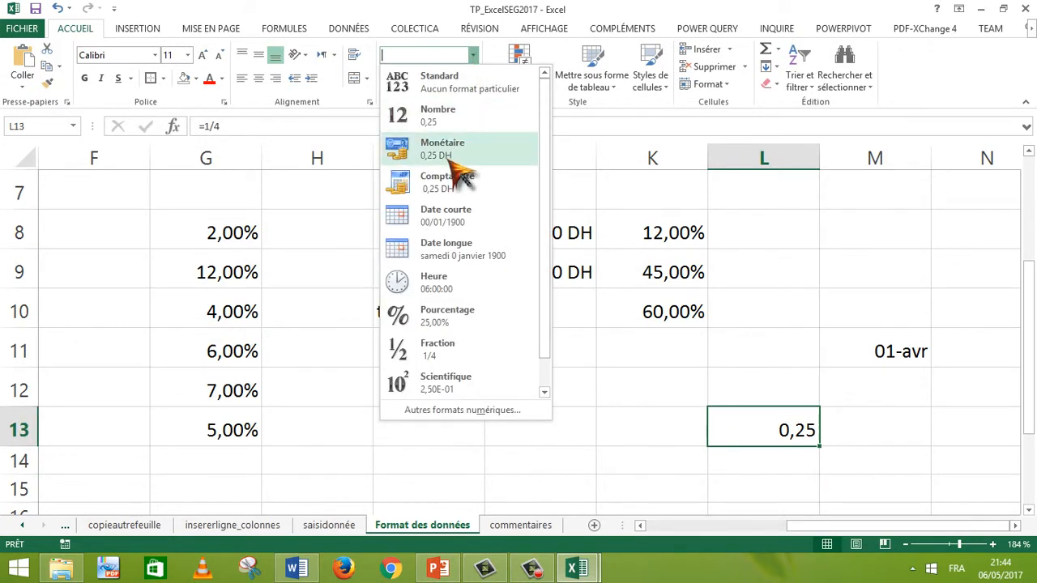
left_click(448, 216)
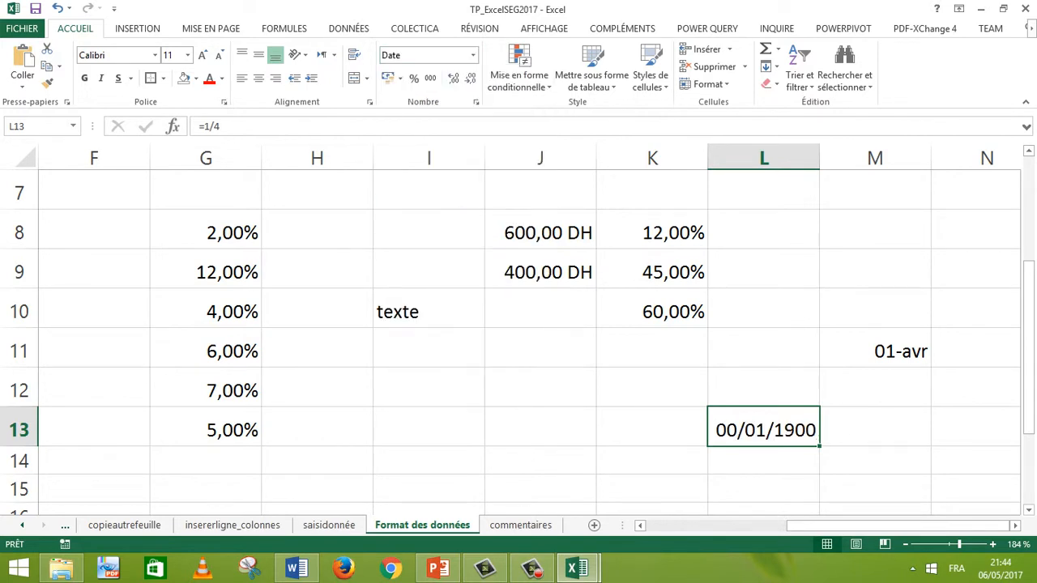
double_click(762, 425)
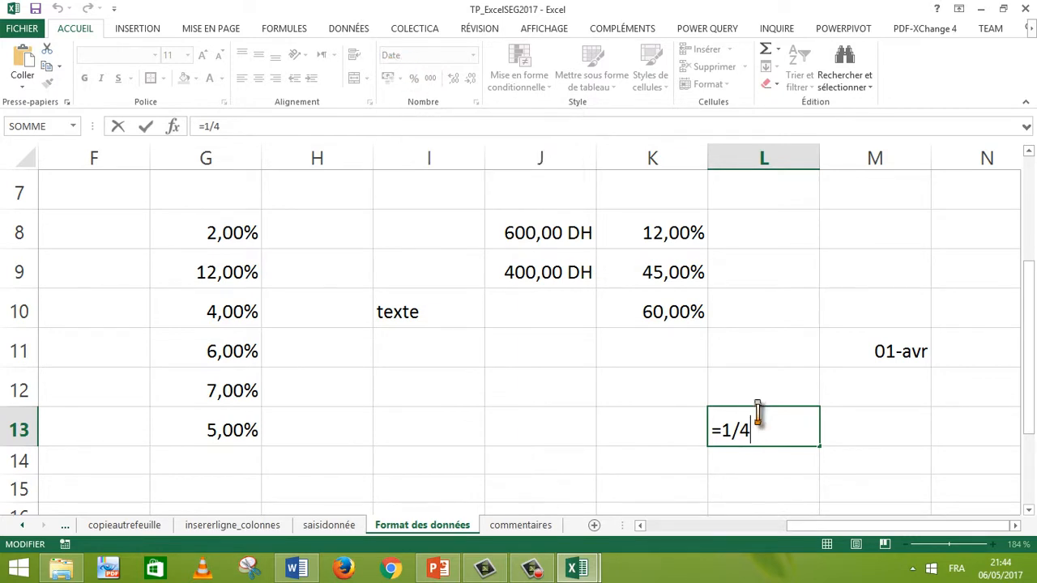
key("Return")
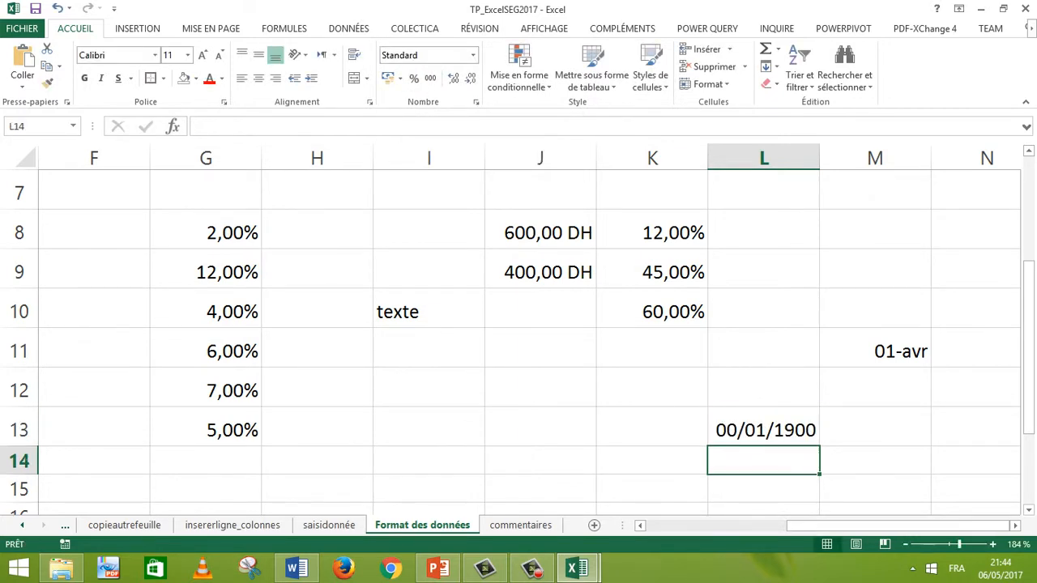
key("Up")
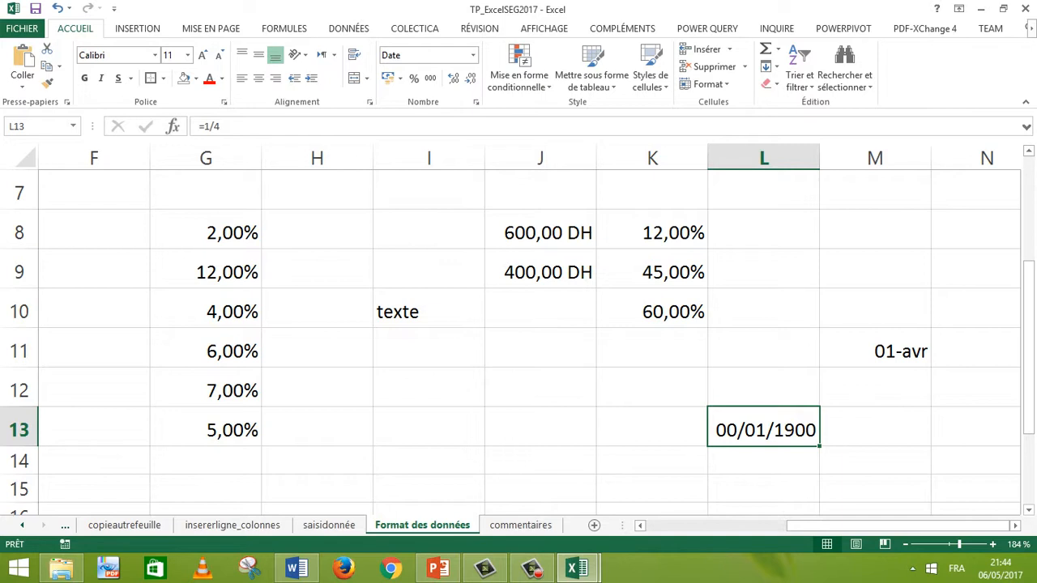
Step: Return cell L13 to the Standard format and switch it to the Nombre format
left_click(472, 55)
left_click(476, 87)
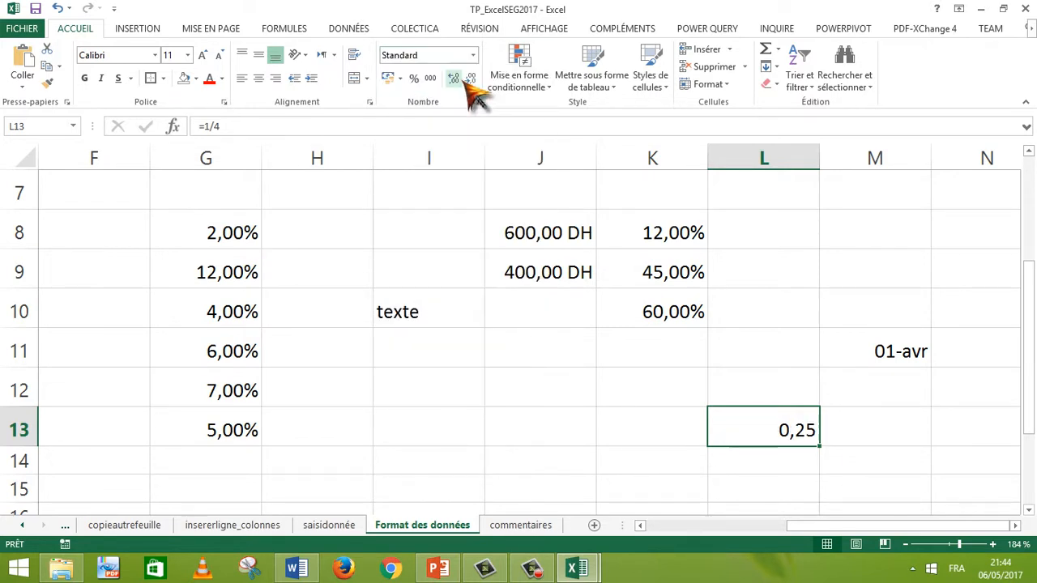
left_click(472, 55)
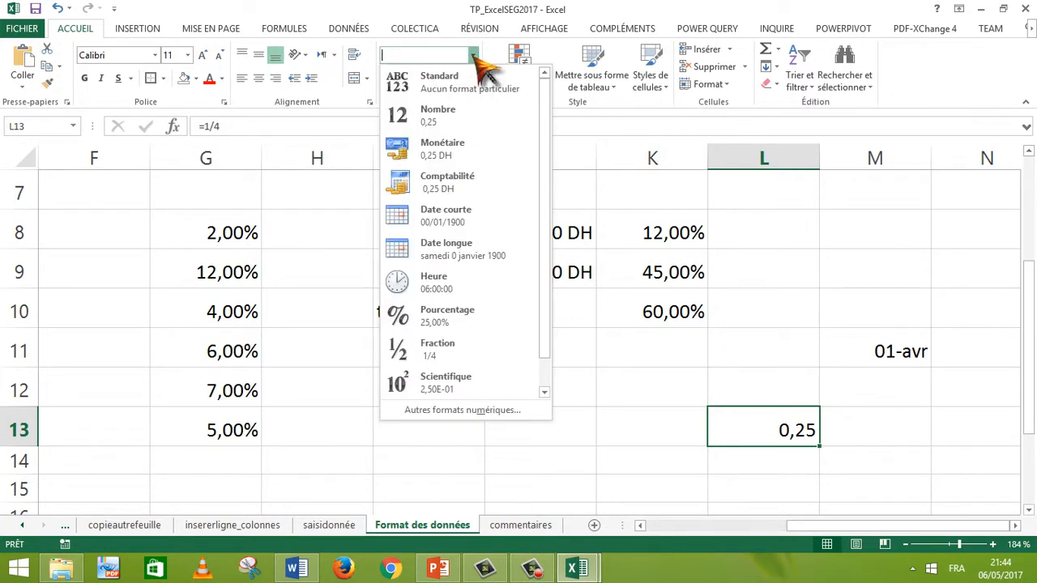
left_click(462, 113)
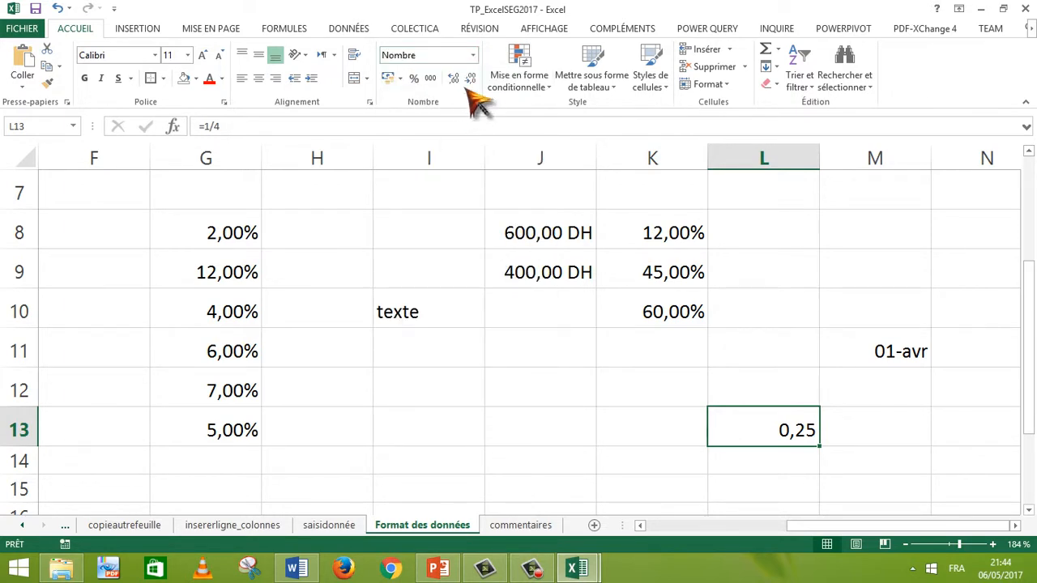
left_click(473, 56)
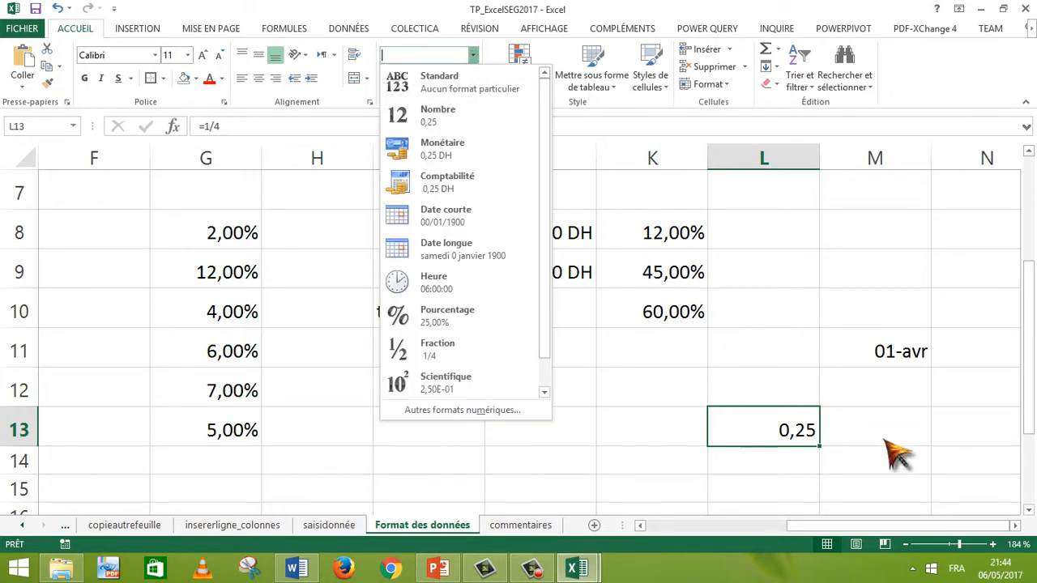
key("Escape")
Step: Enter the date 14/05/2017 in cell F3
left_click_drag(812, 526, 658, 526)
left_click_drag(1032, 330, 885, 463)
left_click_drag(831, 527, 856, 528)
left_click(772, 257)
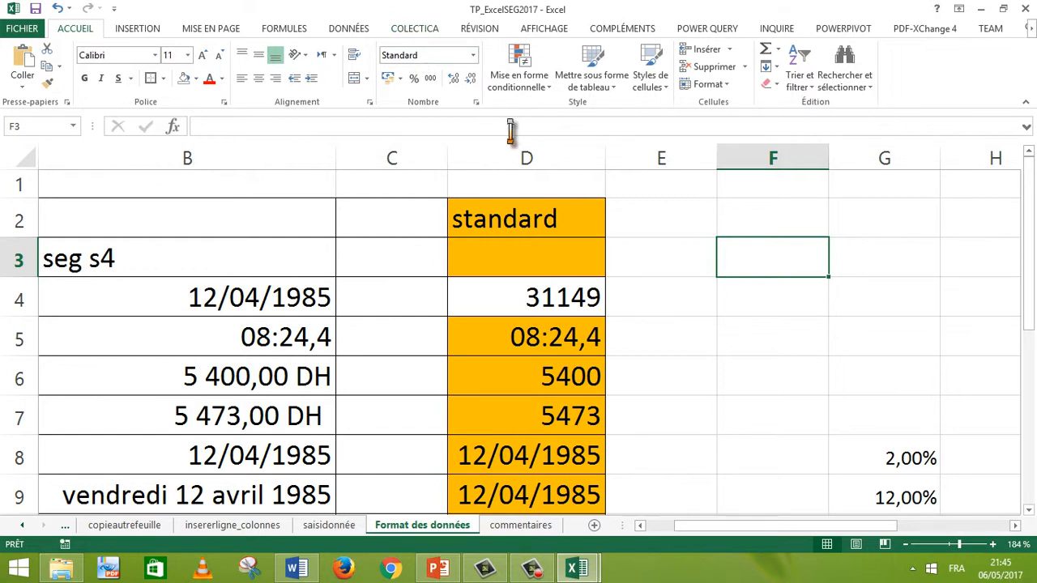
type("=")
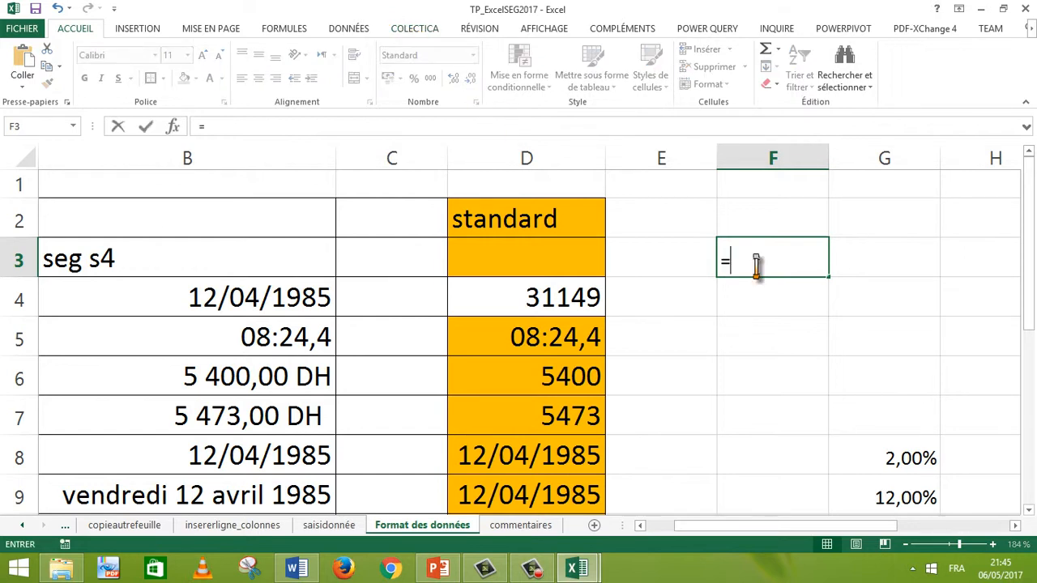
key("BackSpace")
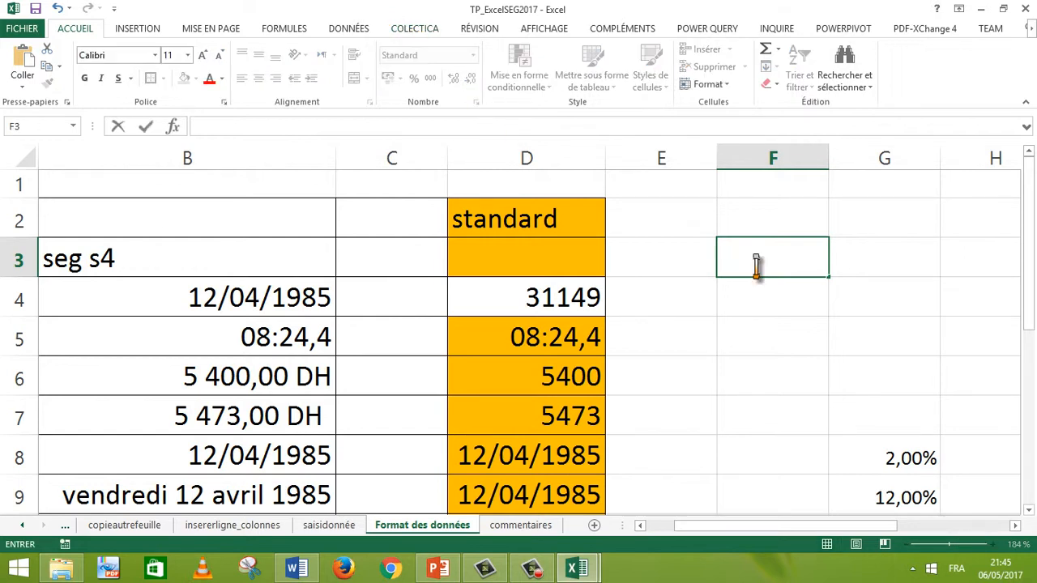
type("14/05/2017")
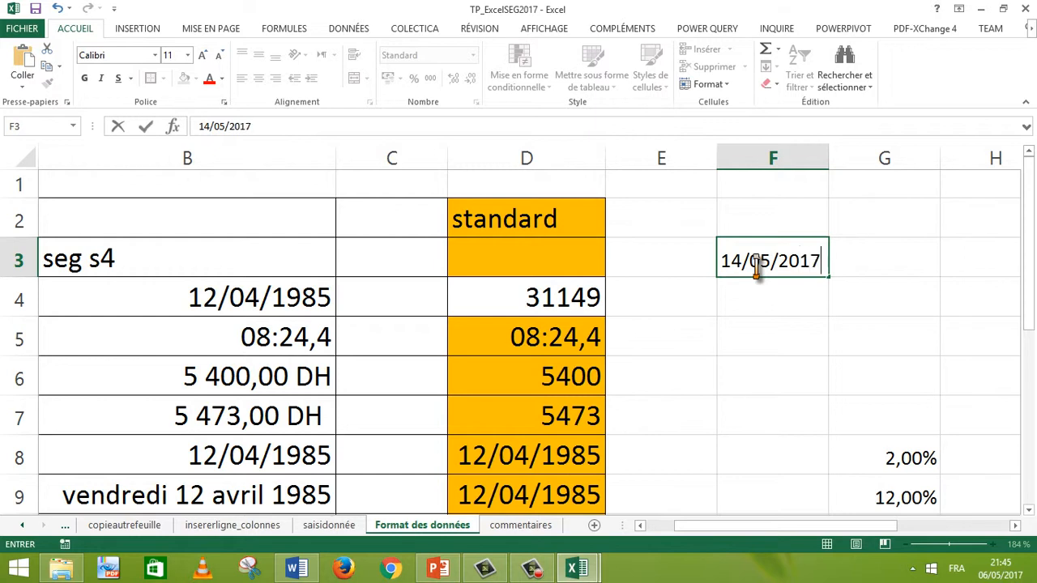
left_click(773, 336)
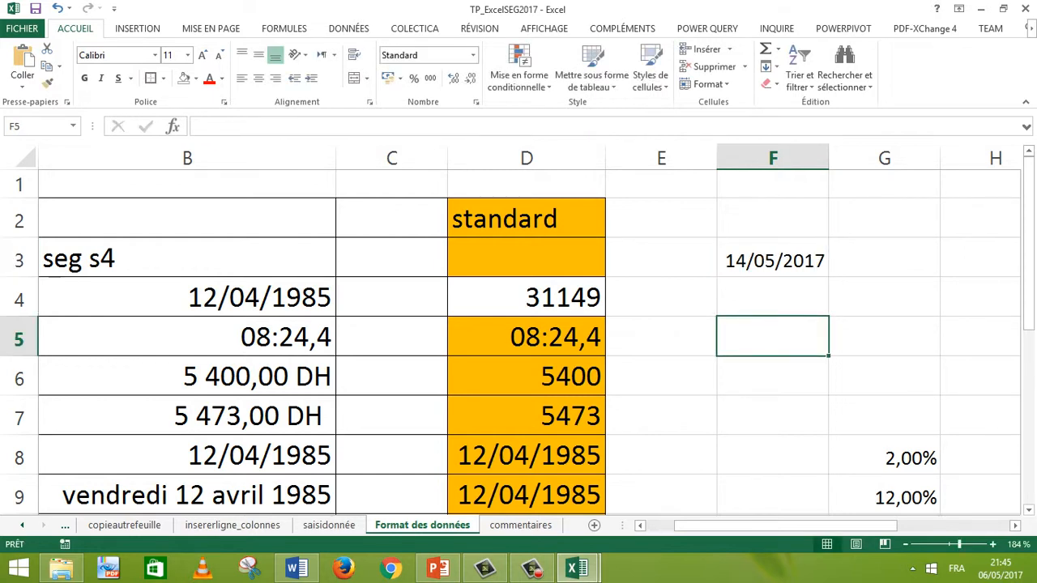
Step: Preview date display types for cell F3 in the cell format settings, including 14-mars, m, 14-mars-2012, 3/14/2012 and 14/3/12 13:30
left_click(772, 261)
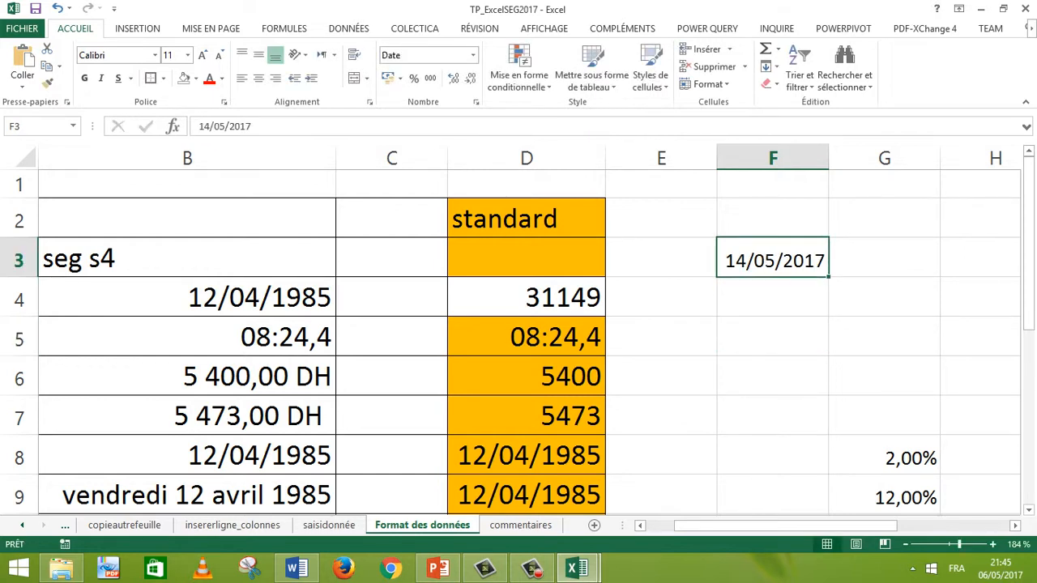
left_click(473, 55)
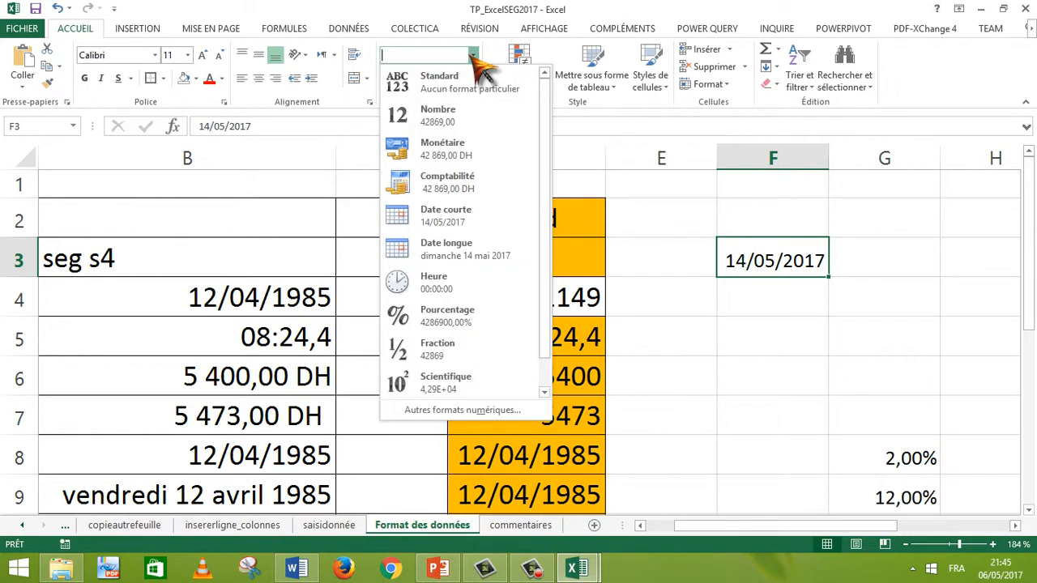
left_click(466, 410)
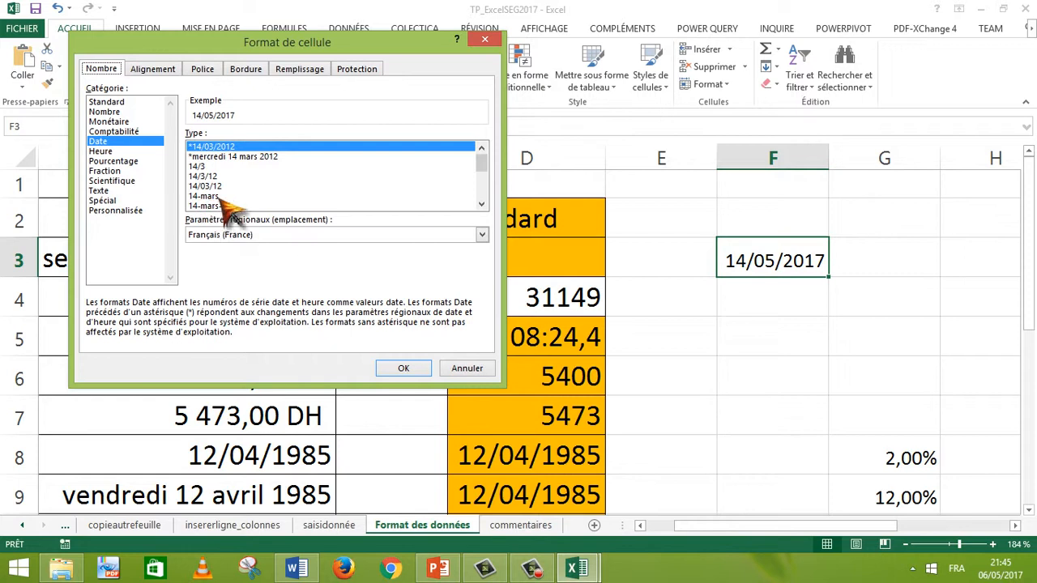
left_click(204, 196)
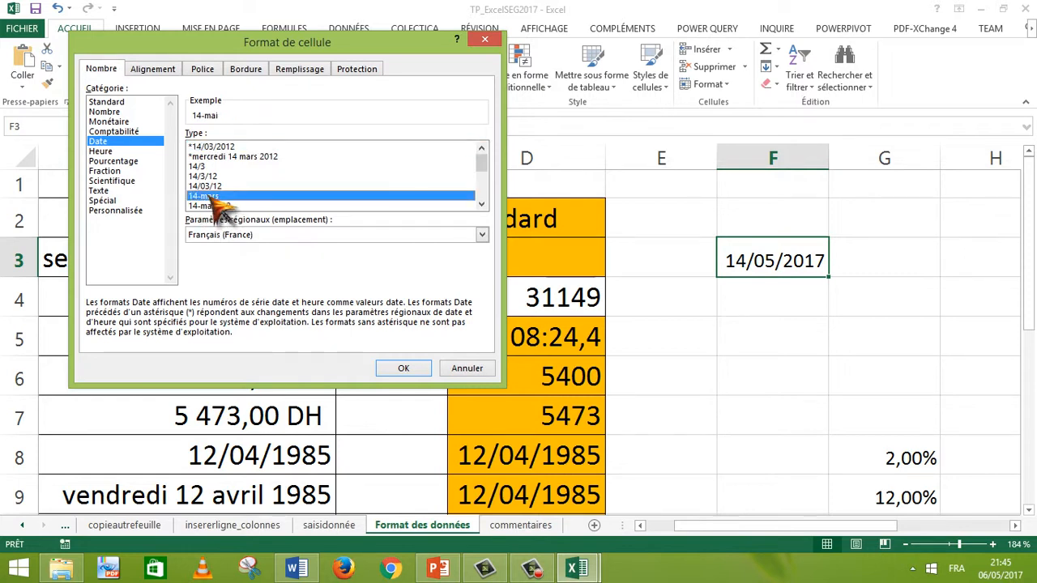
left_click_drag(481, 162, 497, 203)
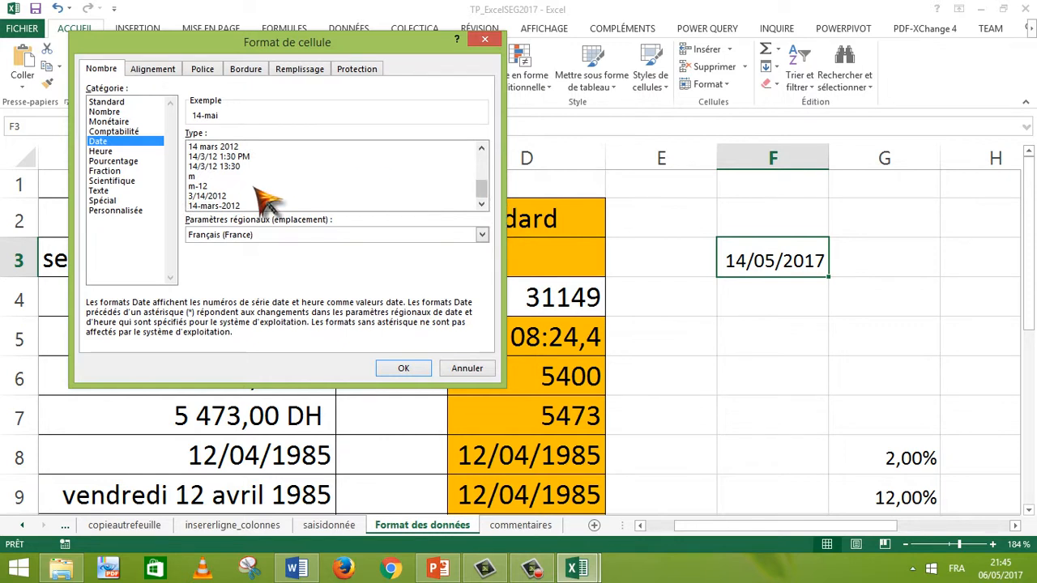
left_click(195, 176)
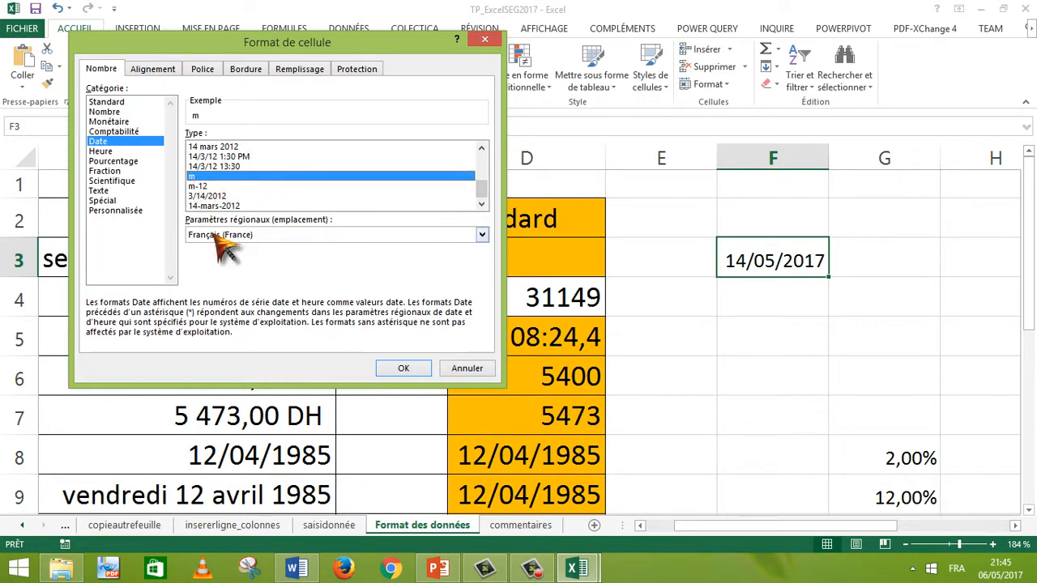
left_click(217, 207)
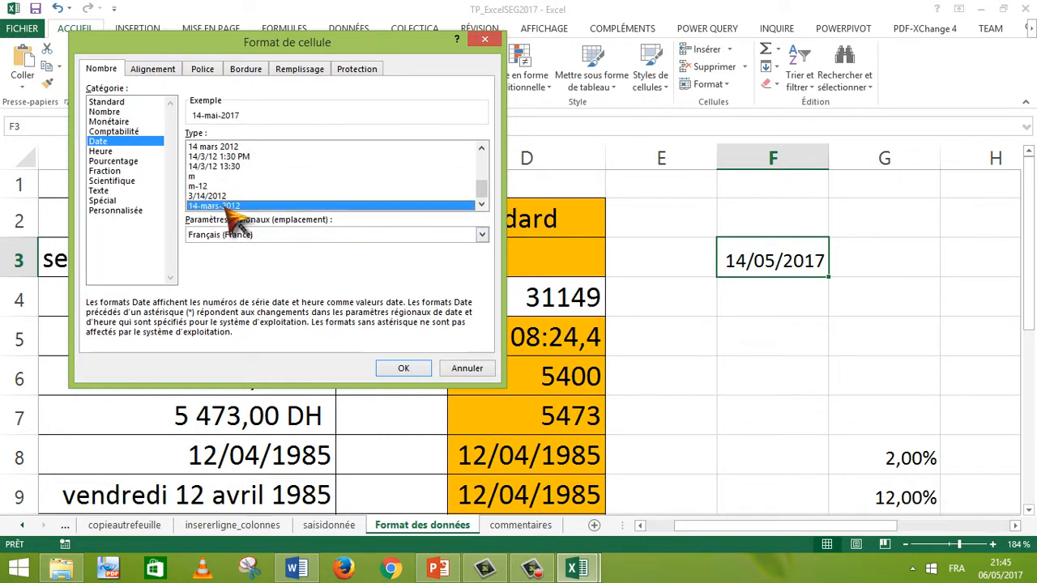
left_click(214, 195)
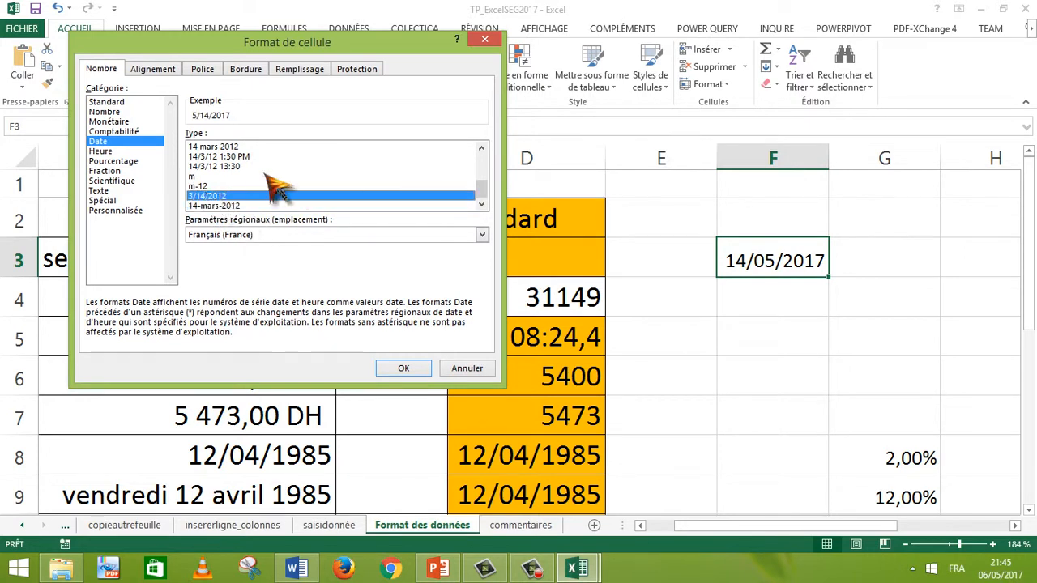
left_click(217, 157)
left_click(219, 166)
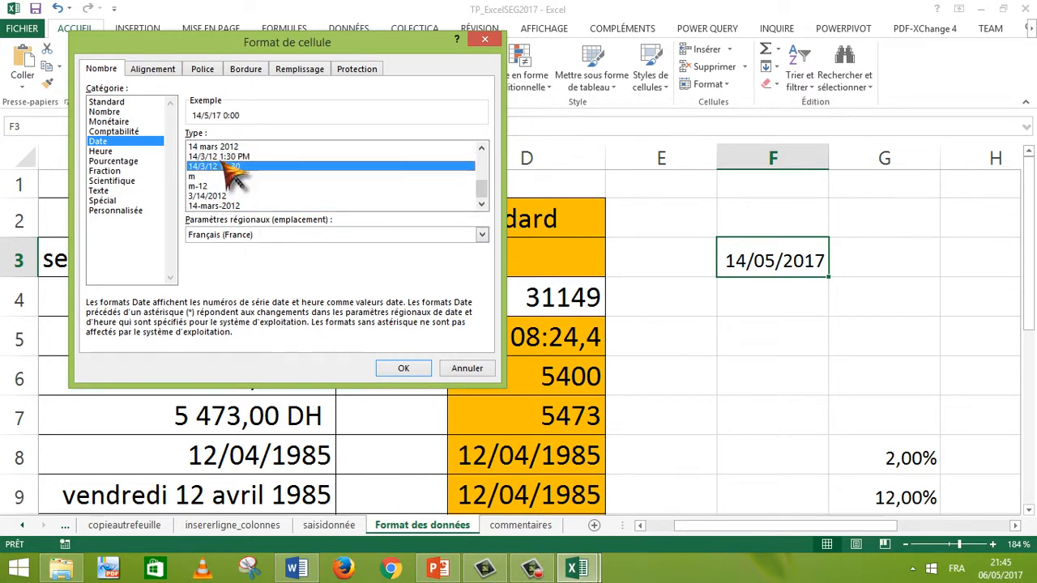
left_click(221, 157)
Step: Apply the long date type *mercredi 14 mars 2012 to cell F3 and reselect the cell
left_click_drag(483, 193, 483, 146)
left_click(247, 147)
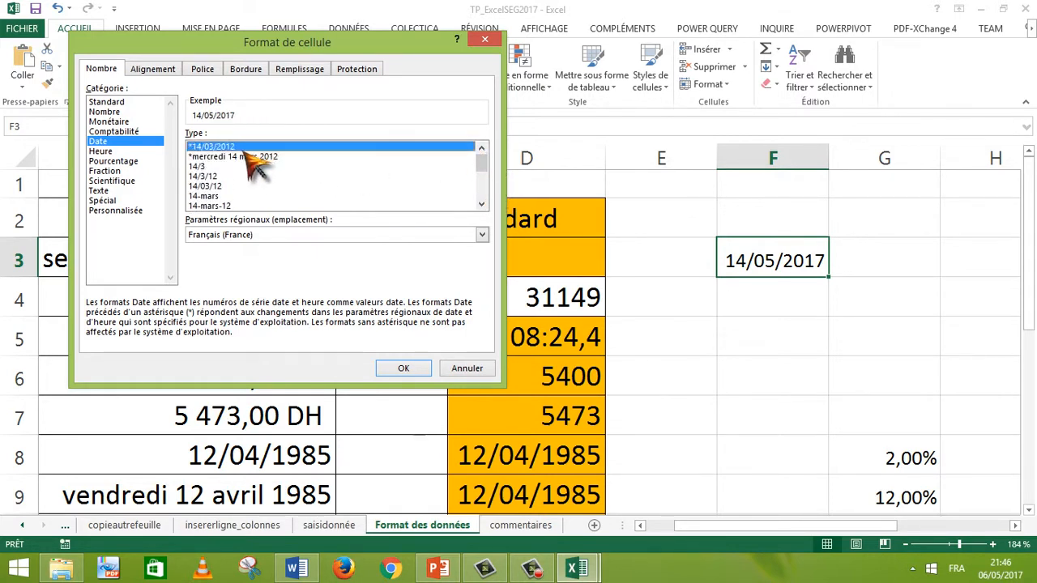
left_click(247, 156)
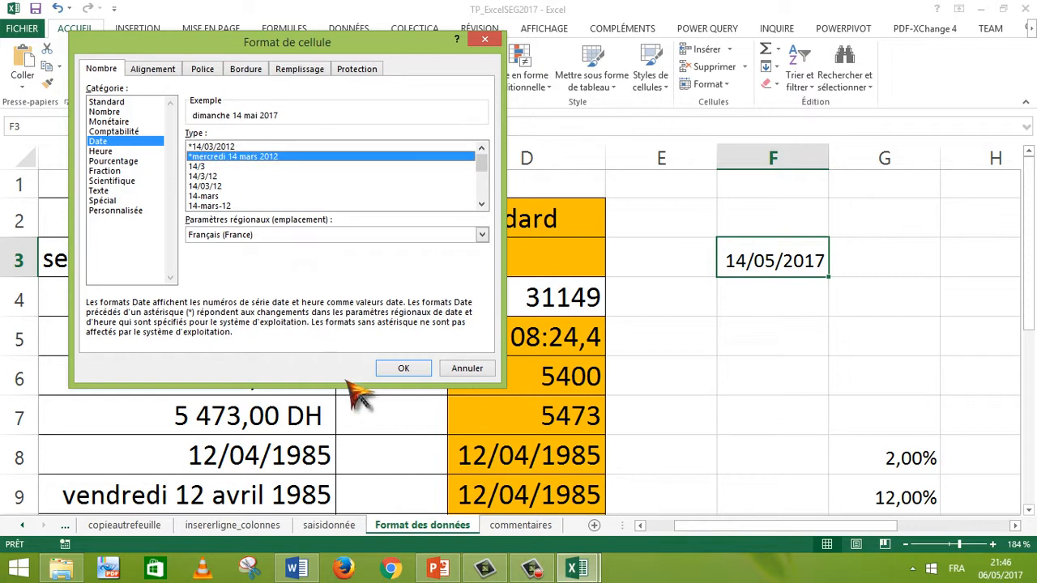
left_click(402, 368)
left_click(816, 337)
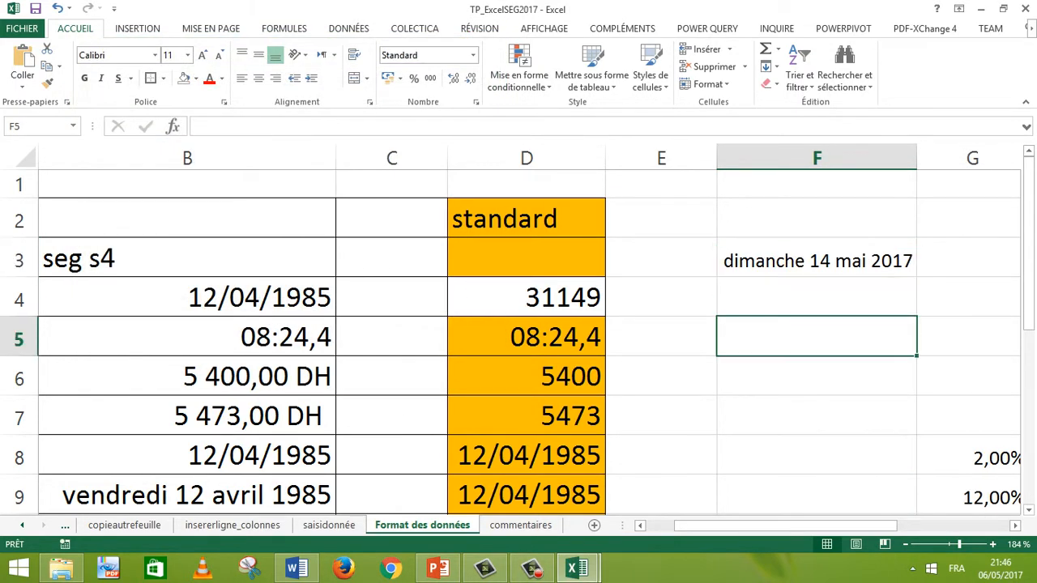
left_click(816, 259)
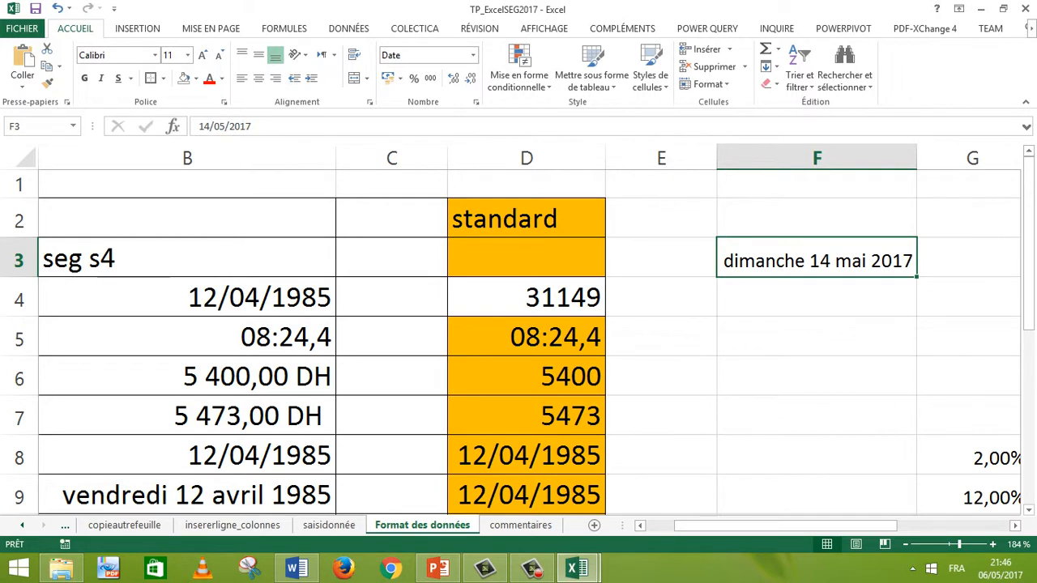
Step: Try the Heure category on the date in cell F3 and undo the format change
left_click(473, 56)
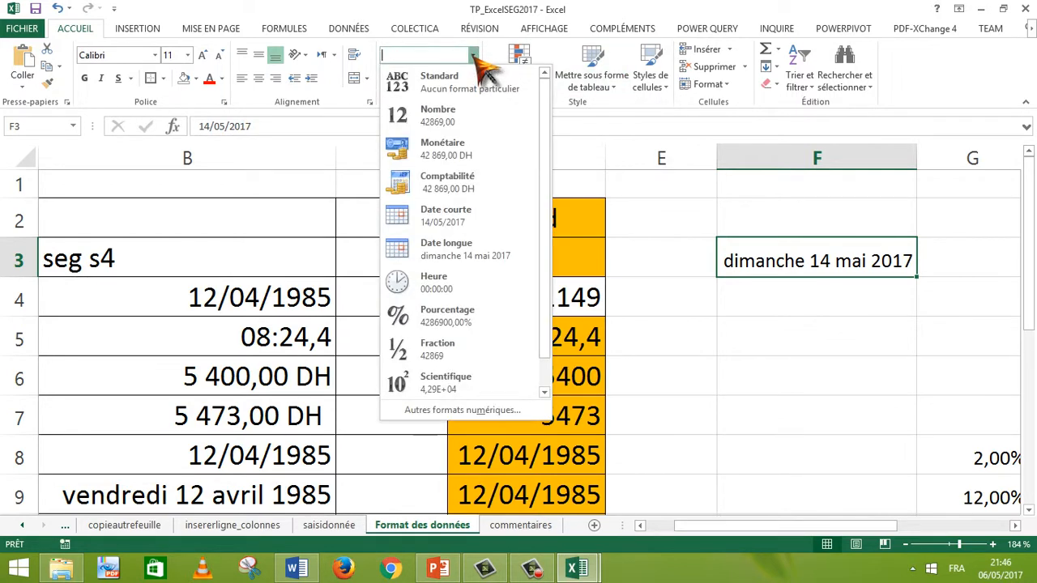
left_click(468, 410)
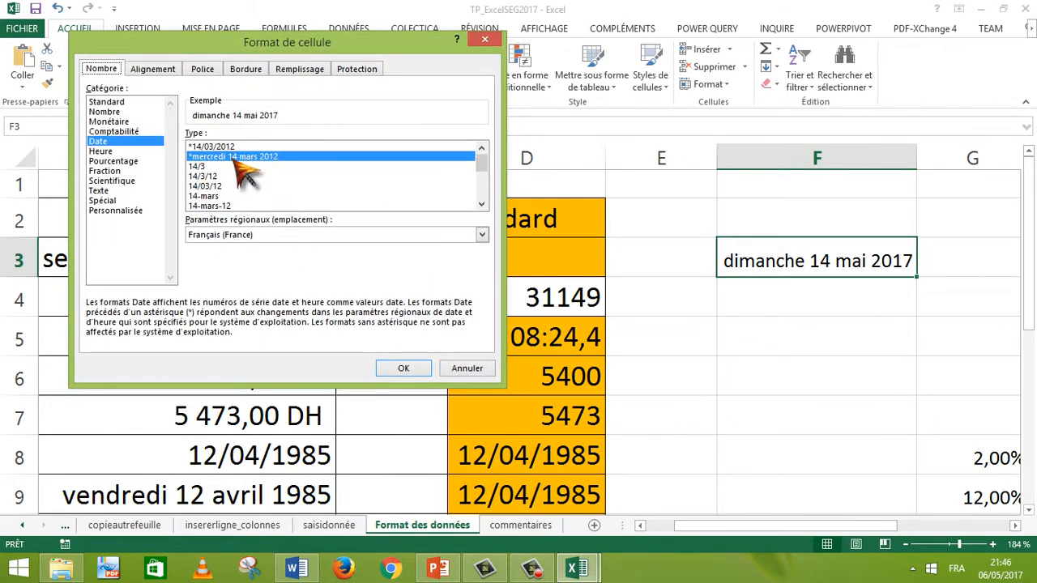
left_click(102, 152)
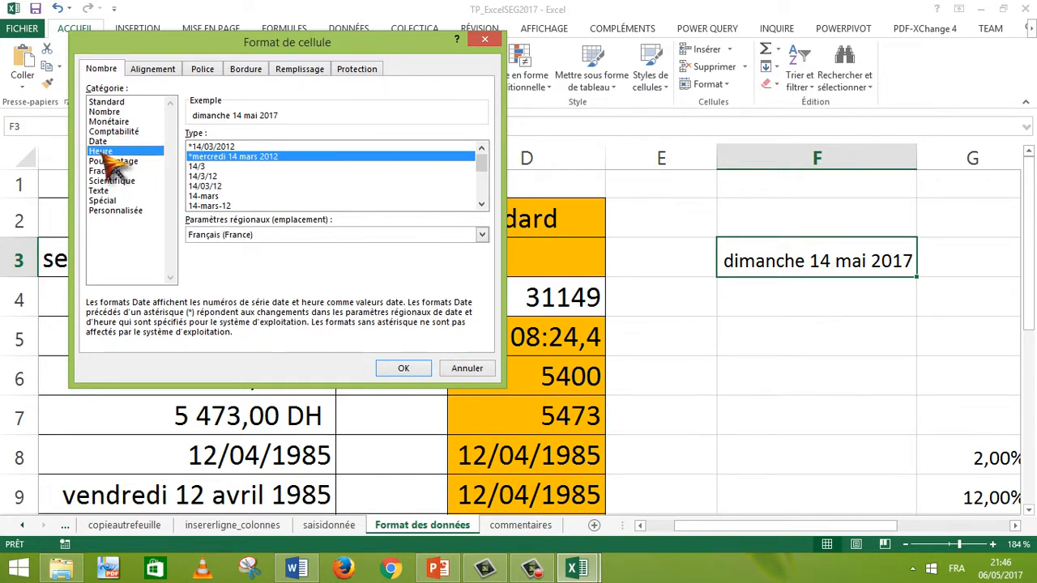
left_click(423, 368)
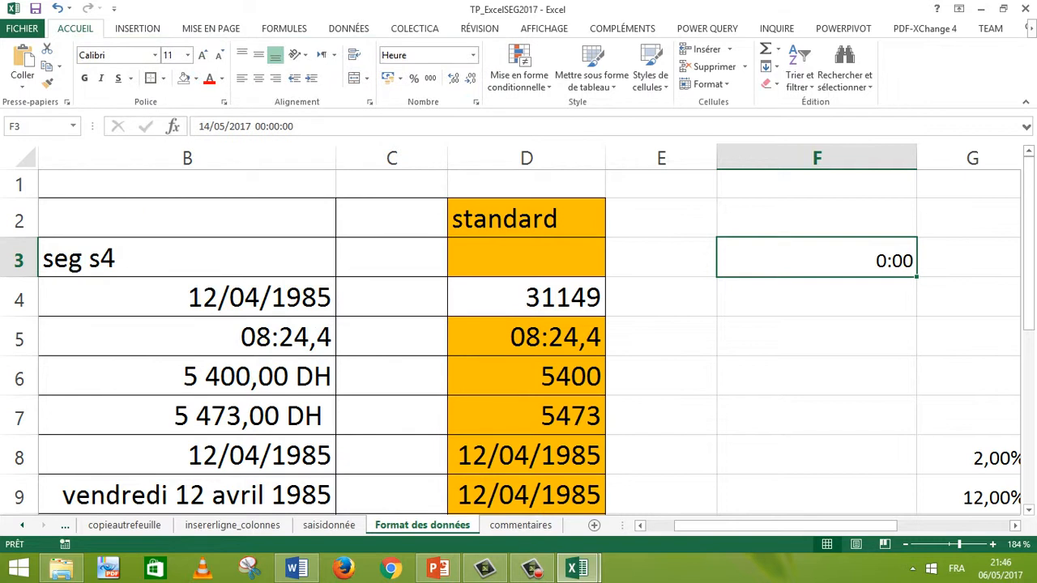
key("ctrl+z")
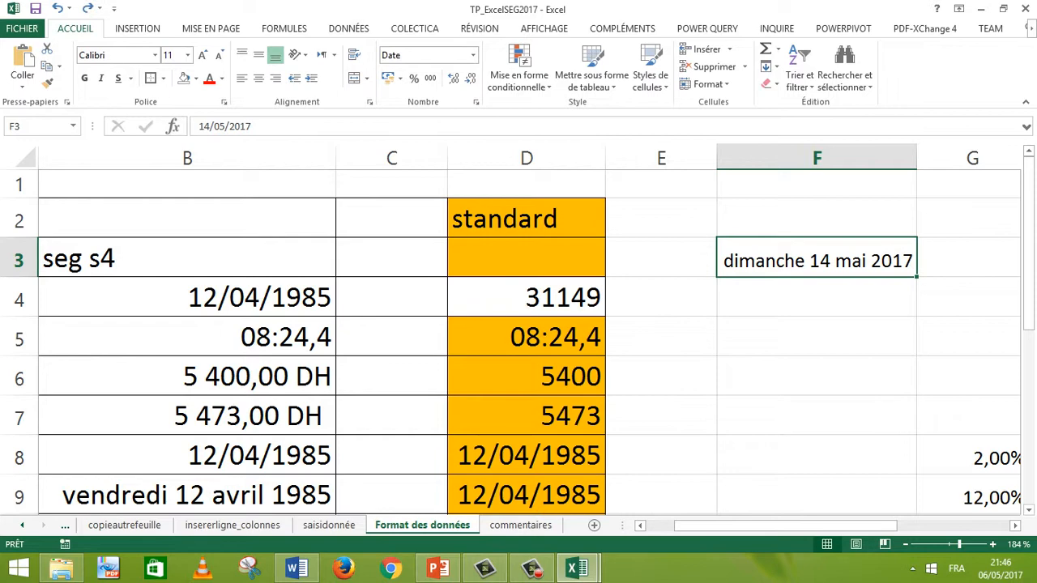
Step: Enter the decimal number 123,45678 in cell F6
mouse_move(1028, 295)
left_mouse_down()
mouse_move(1028, 308)
mouse_move(1030, 292)
left_mouse_up()
left_click(817, 377)
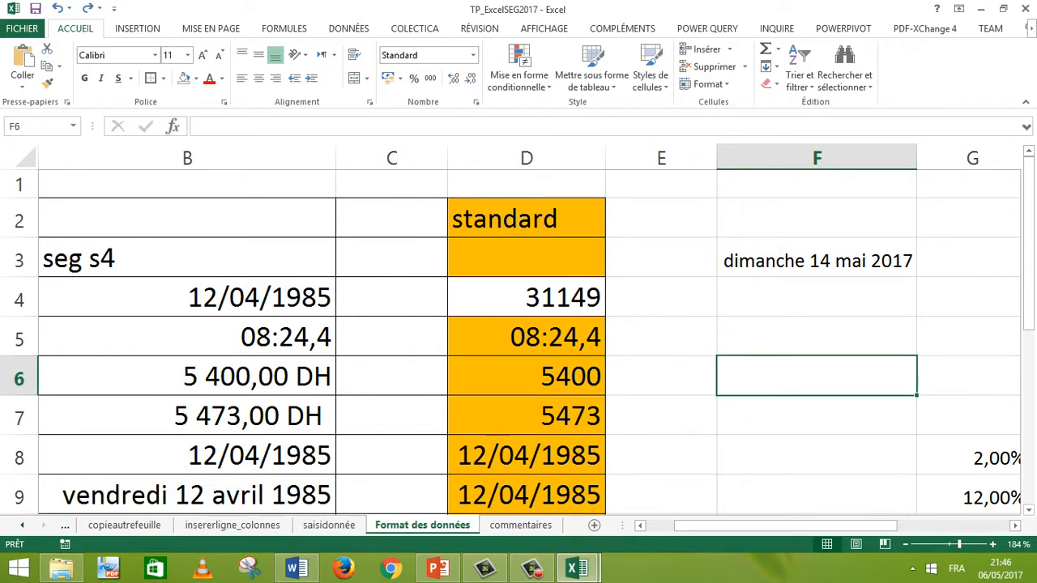
type("123")
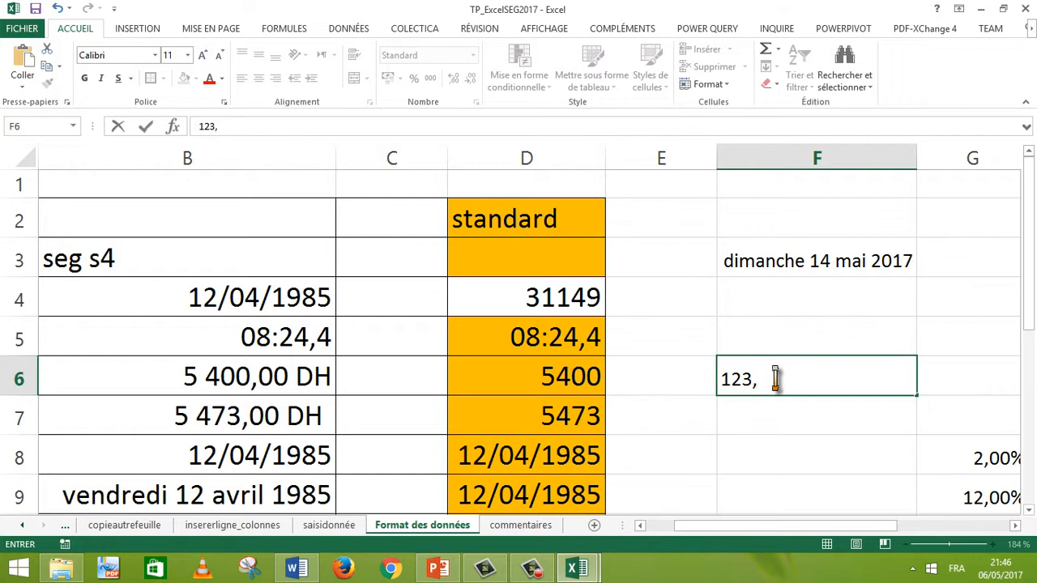
type(",45678")
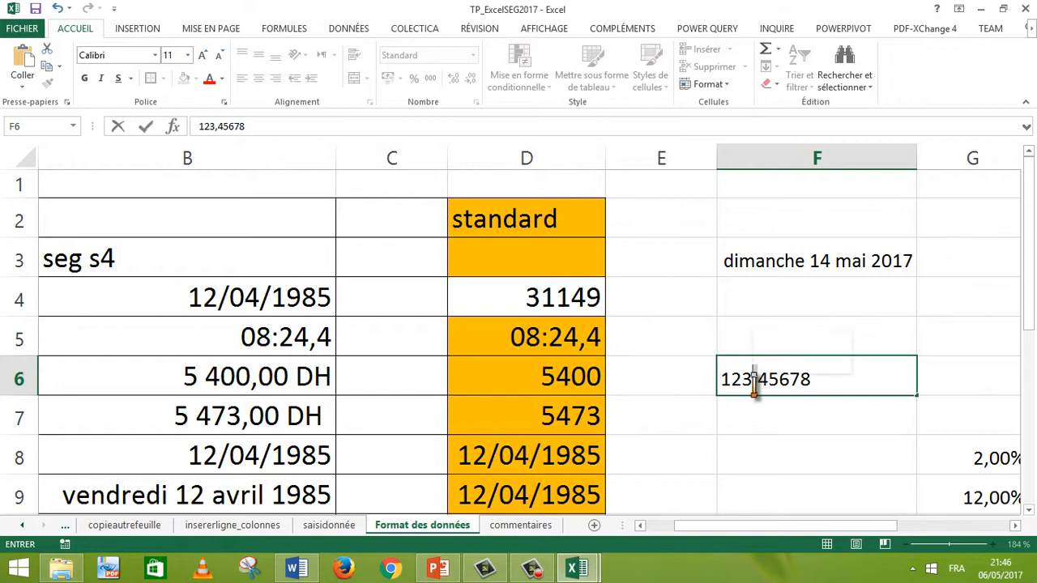
key("Return")
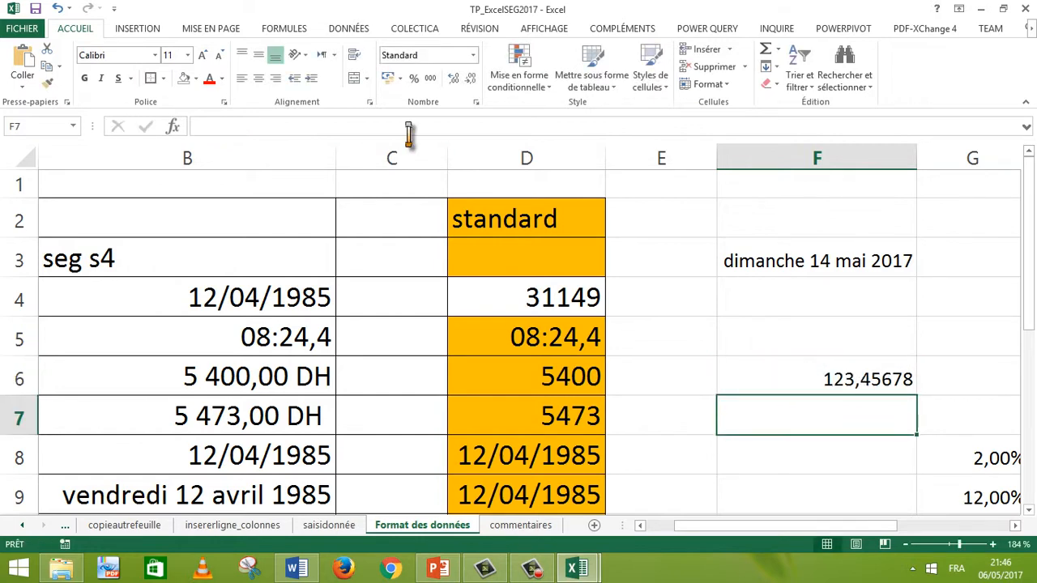
Step: Apply the Nombre format to the decimal value in cell F6
left_click(21, 29)
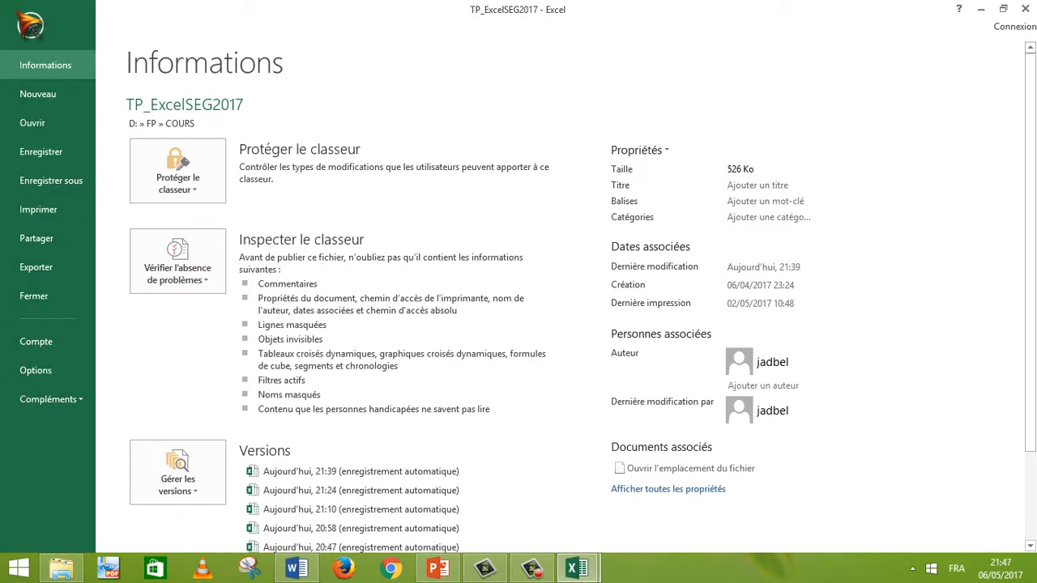
left_click(30, 25)
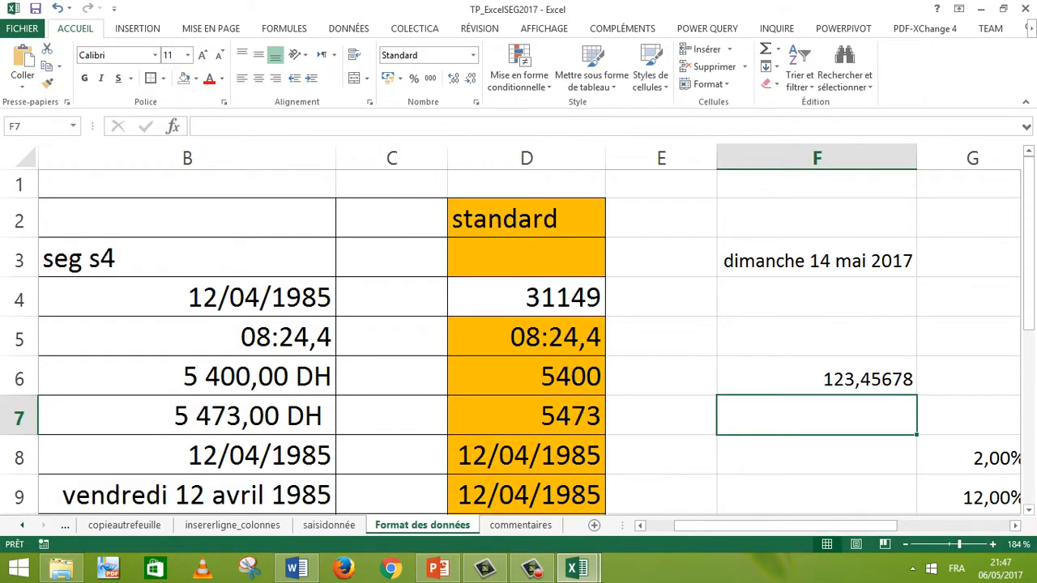
left_click(816, 377)
left_click(472, 55)
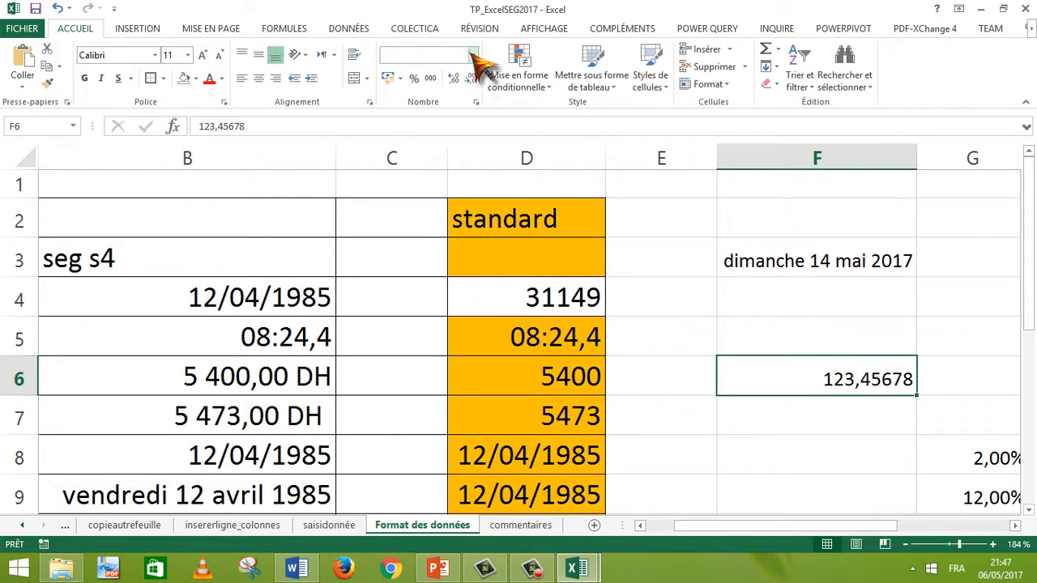
left_click(449, 119)
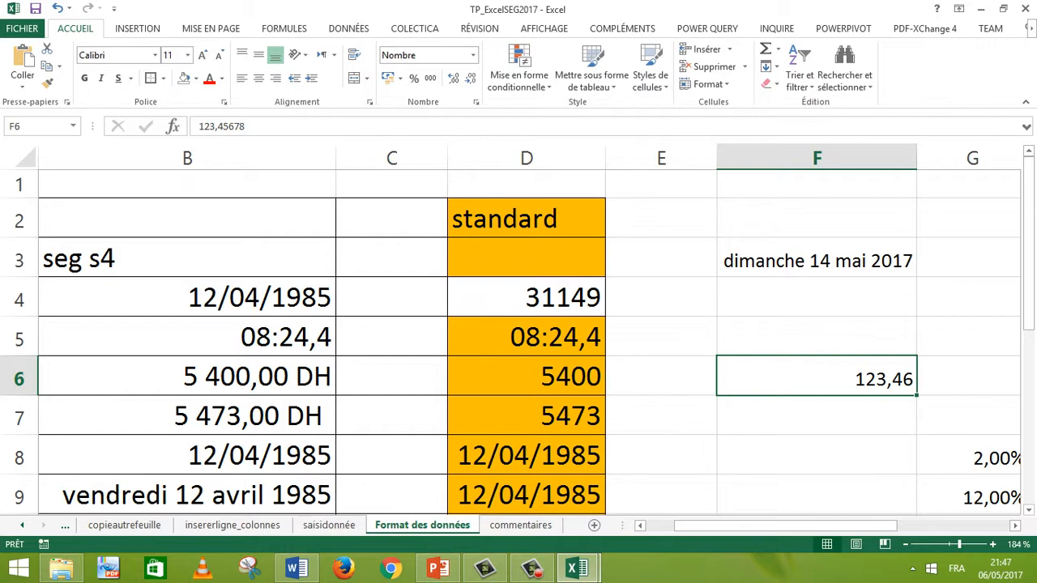
Step: Set cell F6's number format to 0 decimal places with the thousands separator enabled
left_click(472, 55)
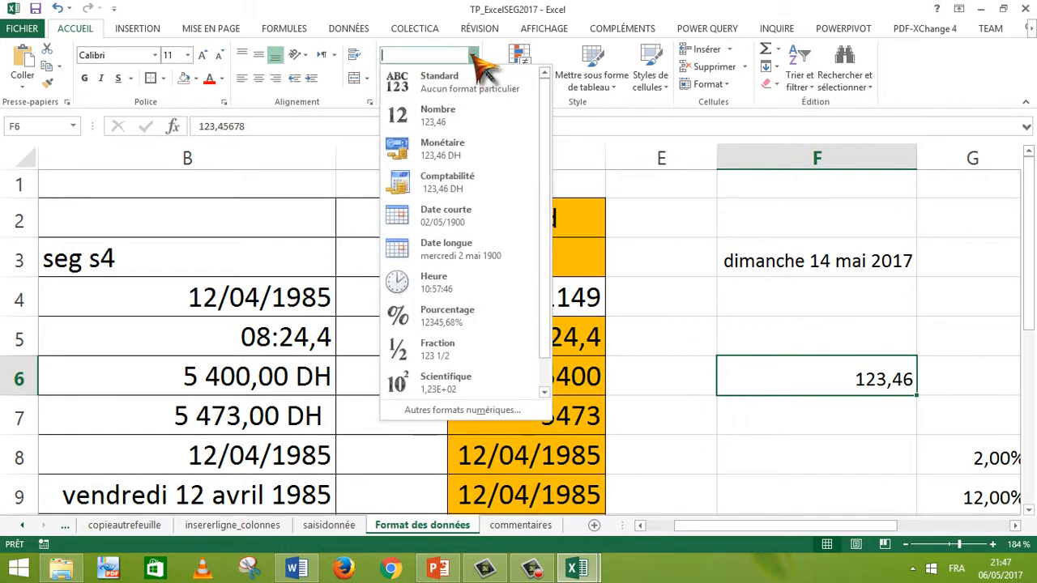
left_click(463, 410)
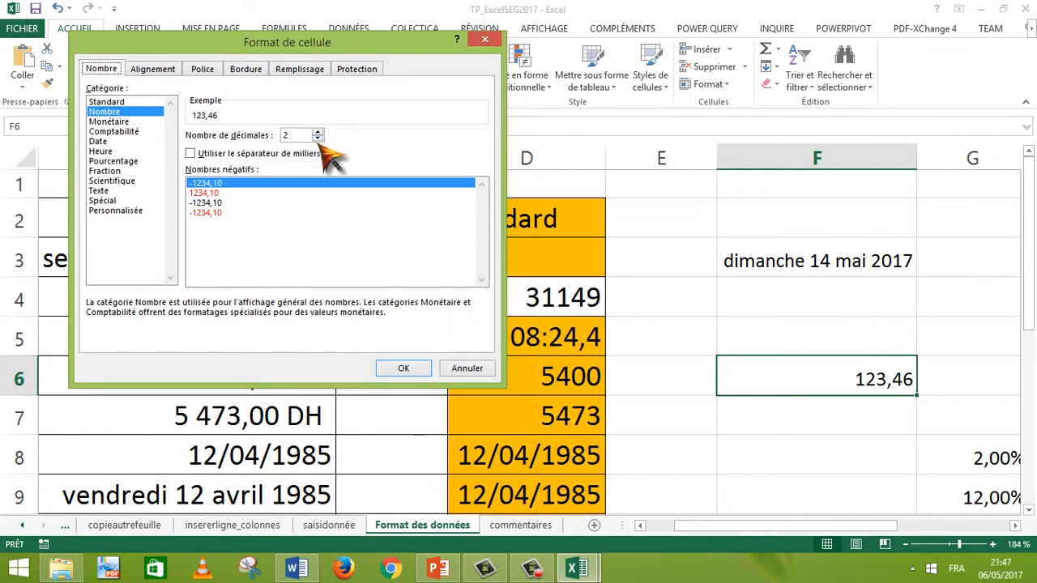
left_click(318, 138)
left_click(318, 138)
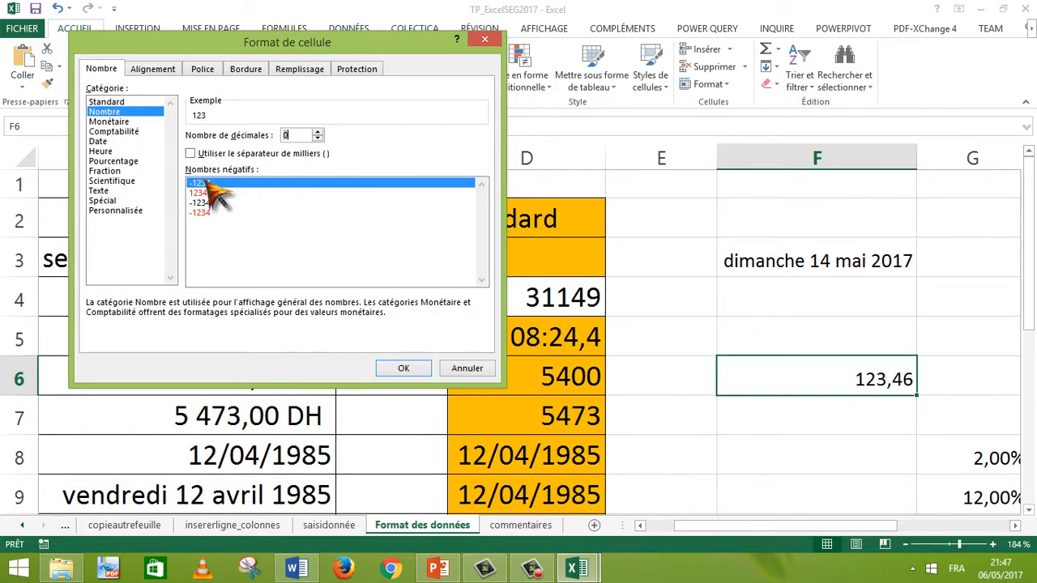
left_click(192, 154)
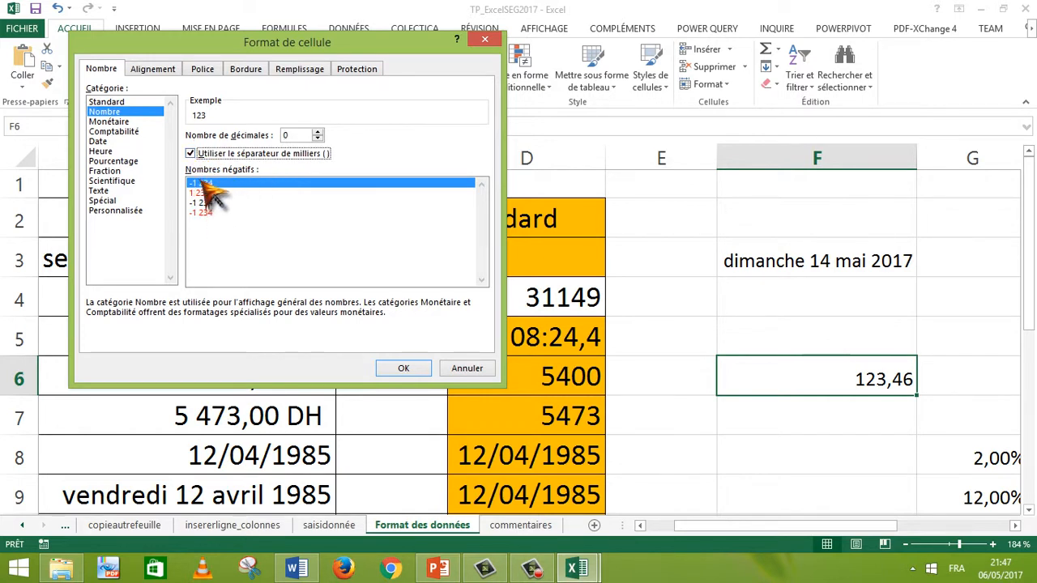
left_click(193, 155)
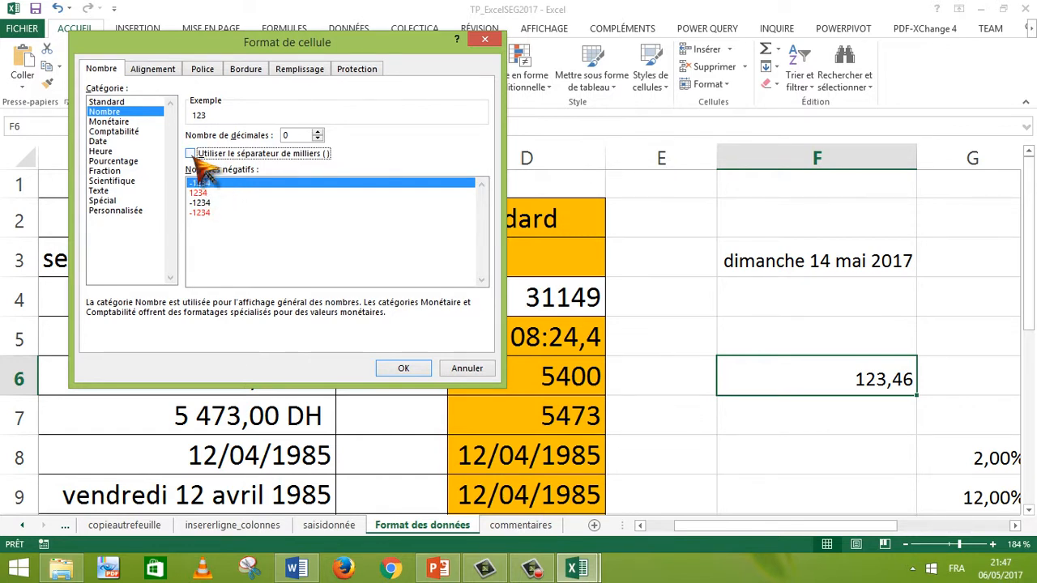
left_click(192, 154)
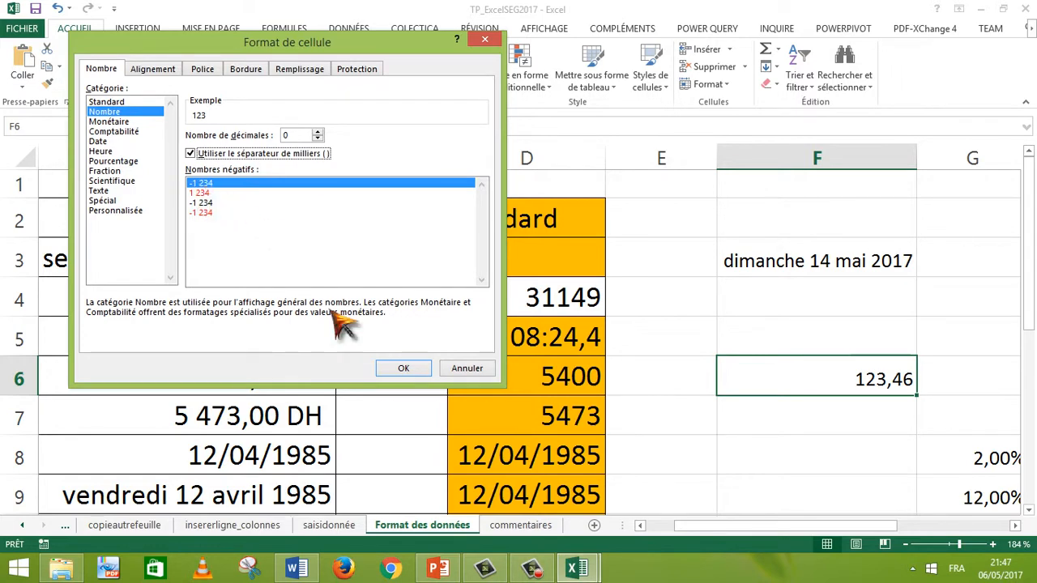
left_click(402, 368)
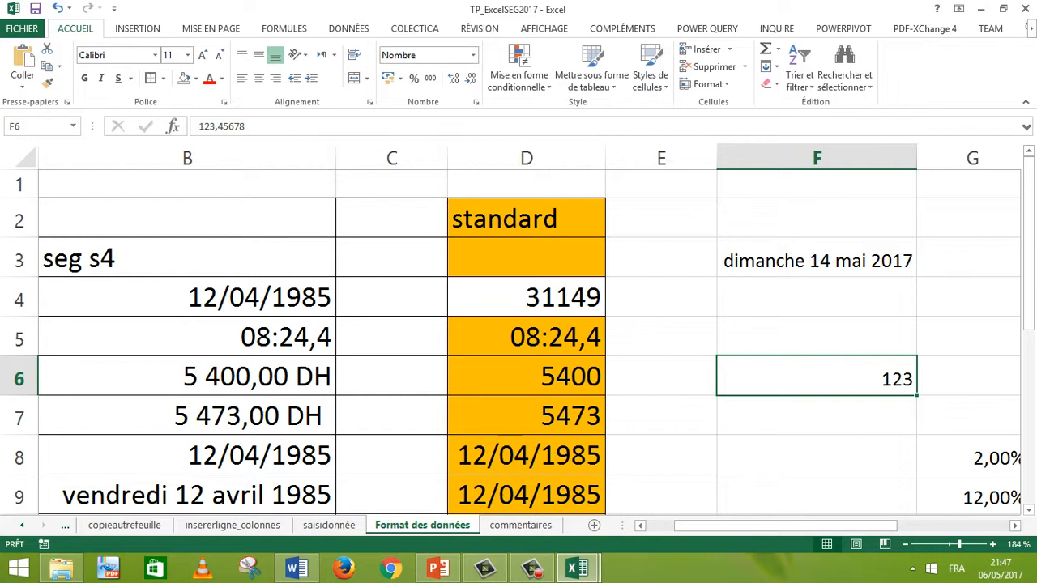
Step: Insert 65738 before the existing digits in cell F6 so the value is 65738123,45678
double_click(883, 378)
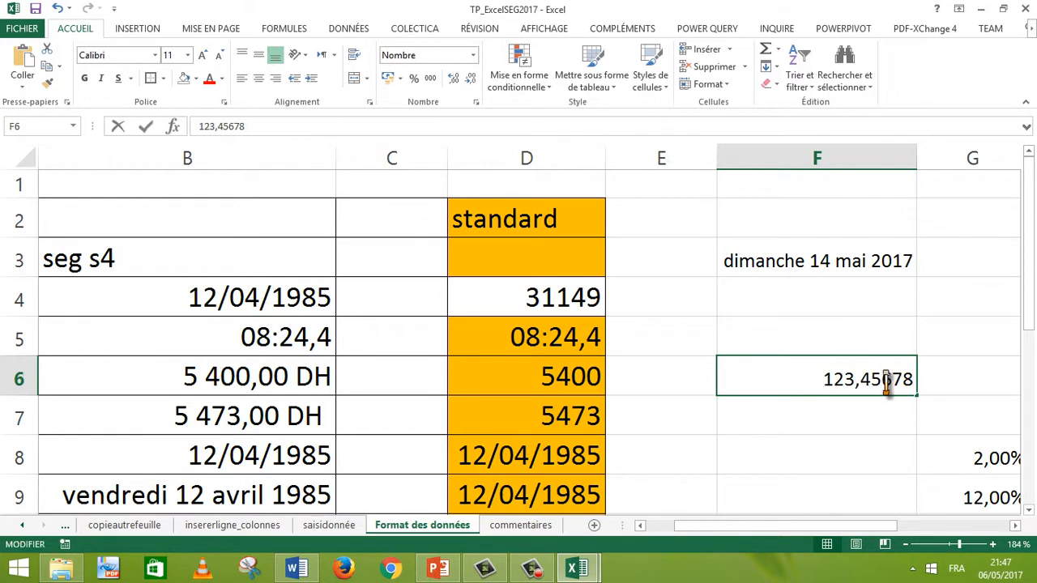
left_click(826, 377)
type("65738")
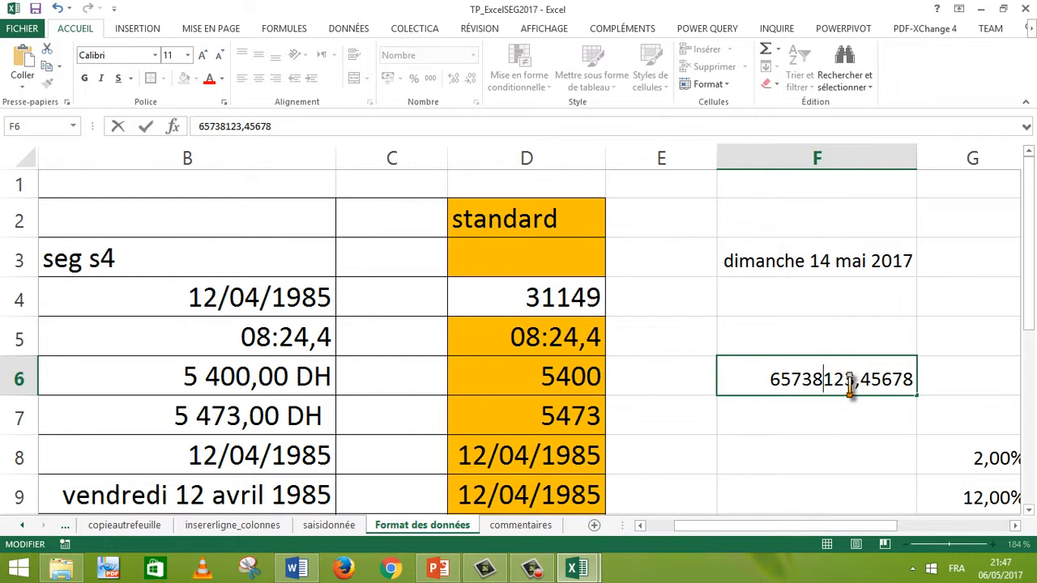
key("Return")
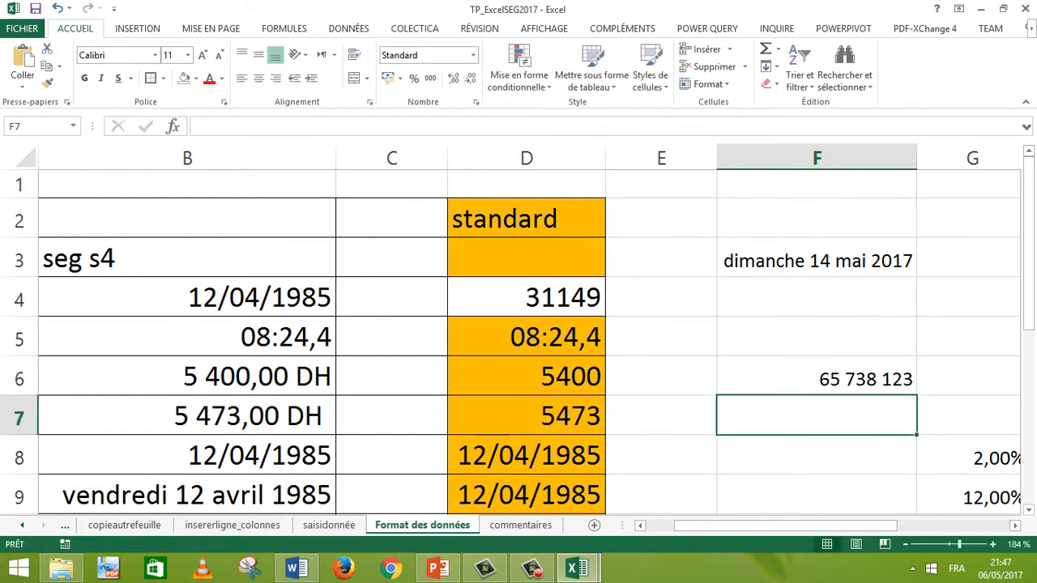
Step: Examine cell F6's full stored value and its decimal and thousands separator settings in the cell format options
double_click(845, 378)
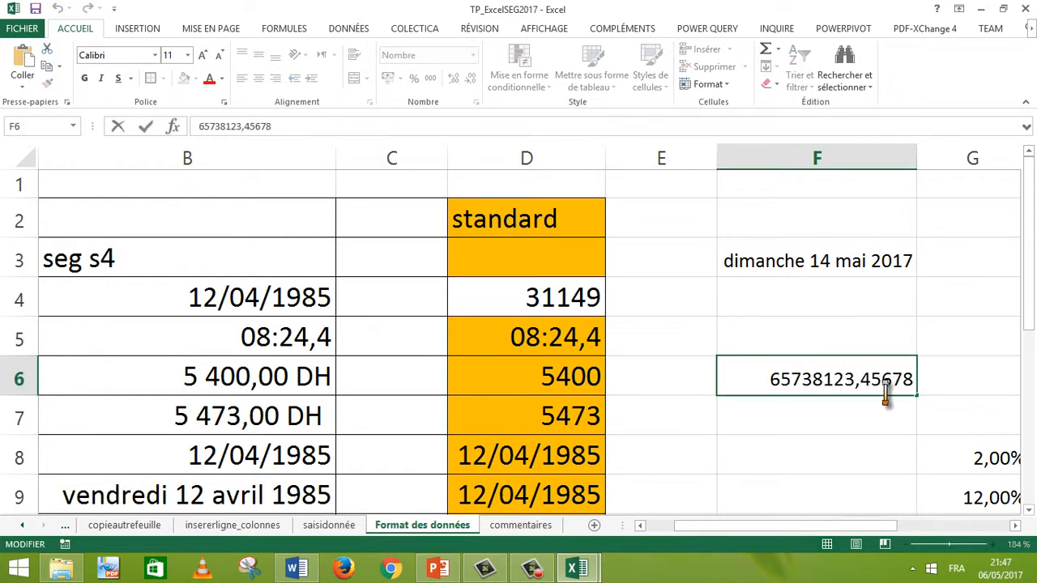
key("Return")
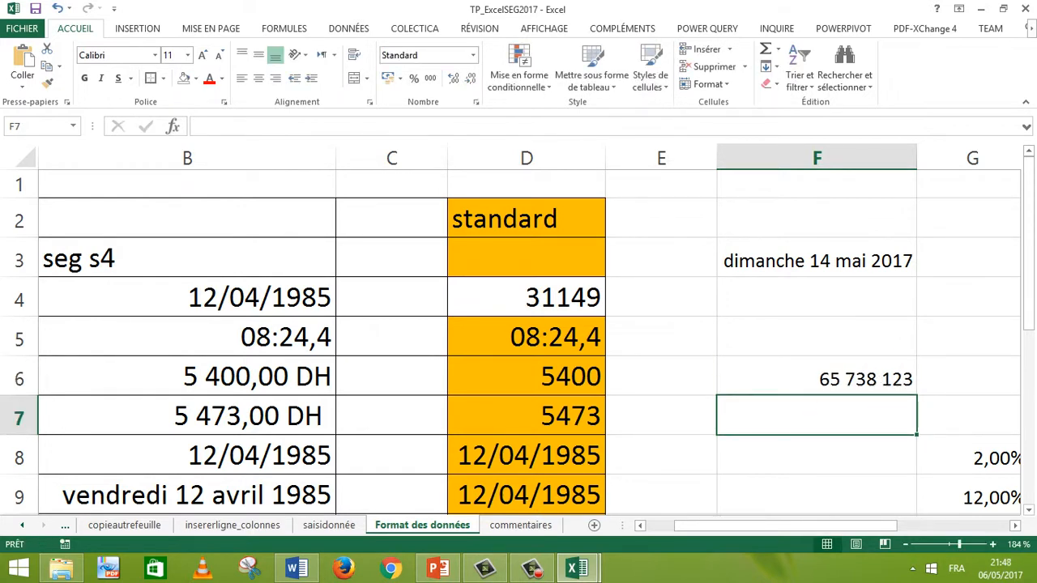
left_click(846, 378)
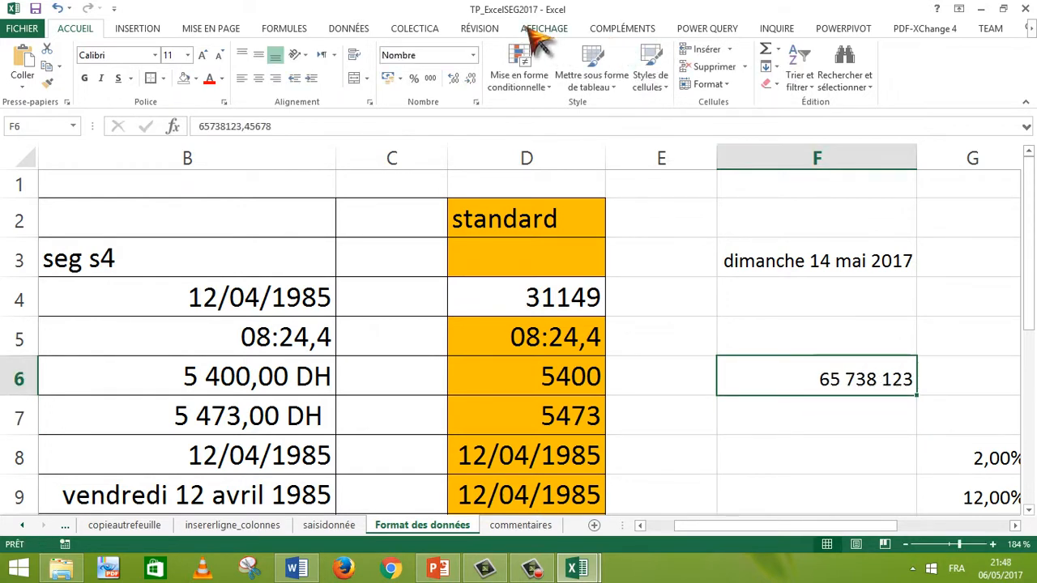
left_click(473, 55)
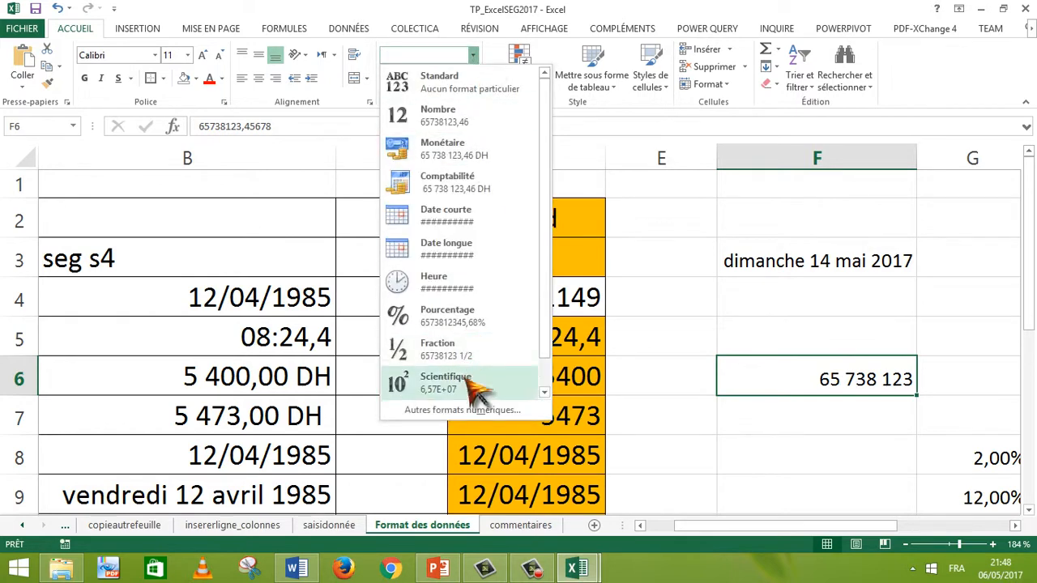
left_click(484, 409)
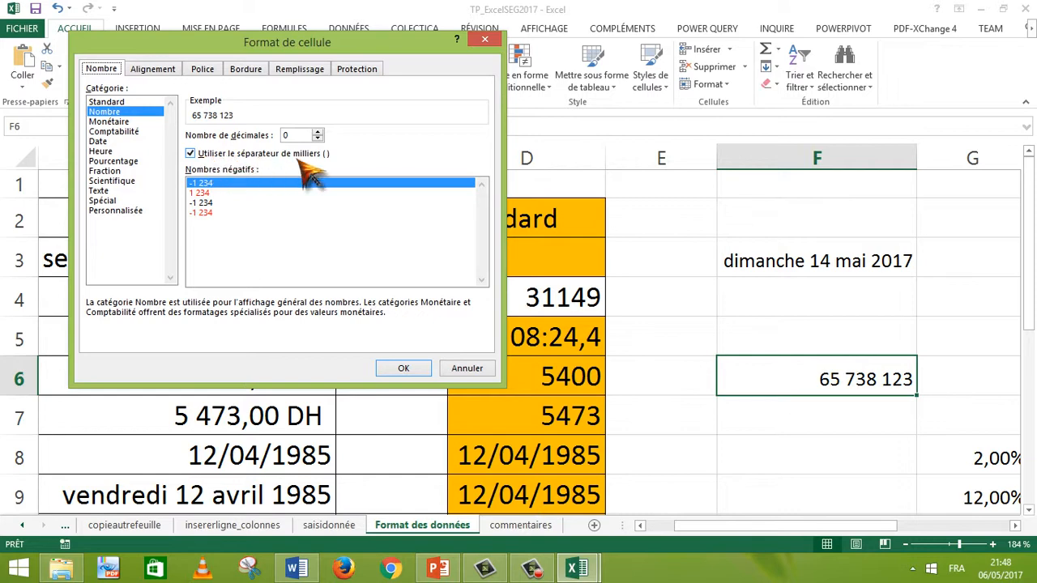
left_click(400, 370)
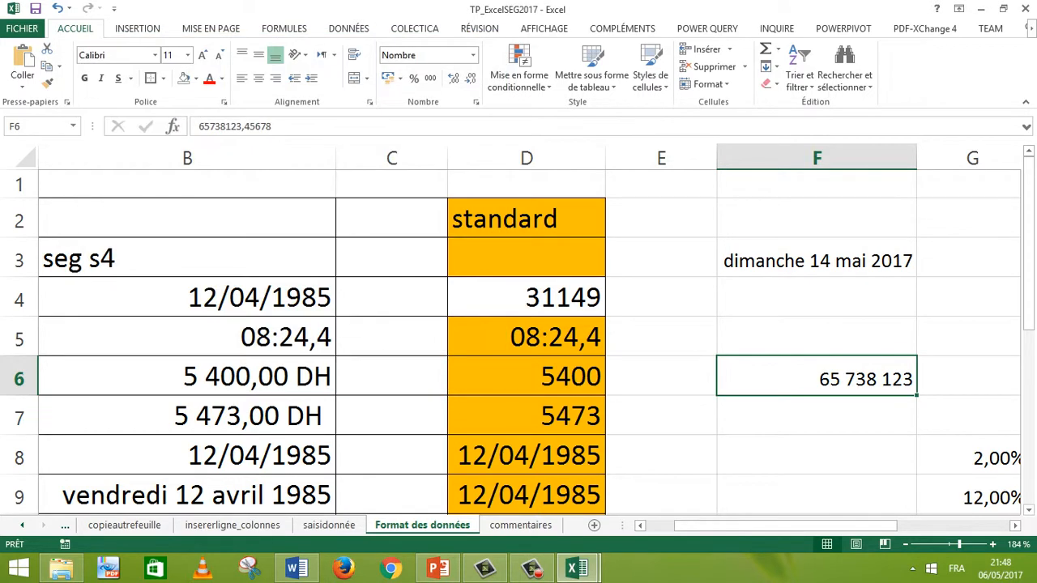
Step: Review the formatted examples in column B against the standard values in column D, and the number formats available for cell F8
left_click(816, 455)
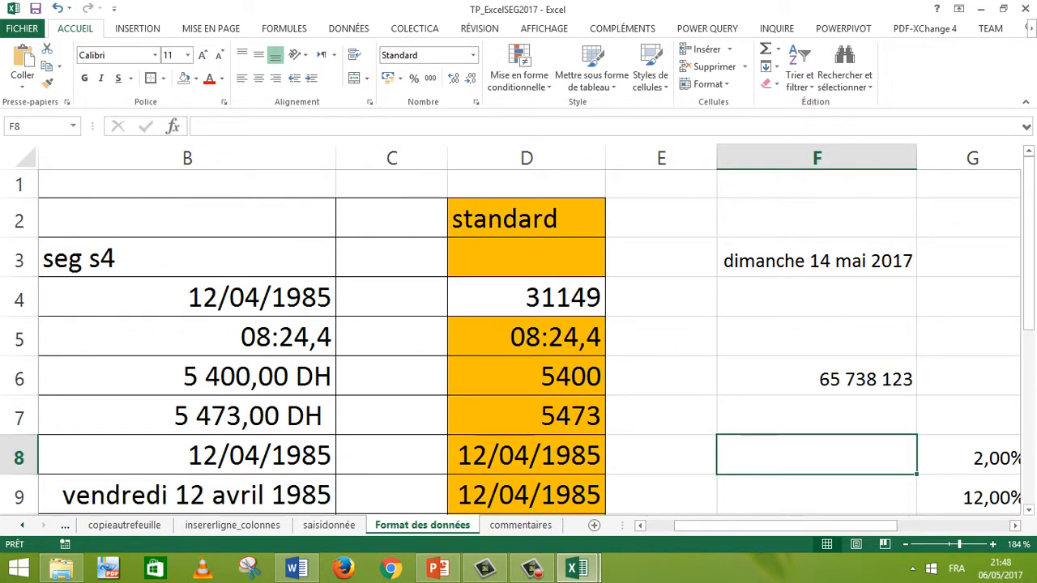
left_click_drag(1030, 305, 1035, 422)
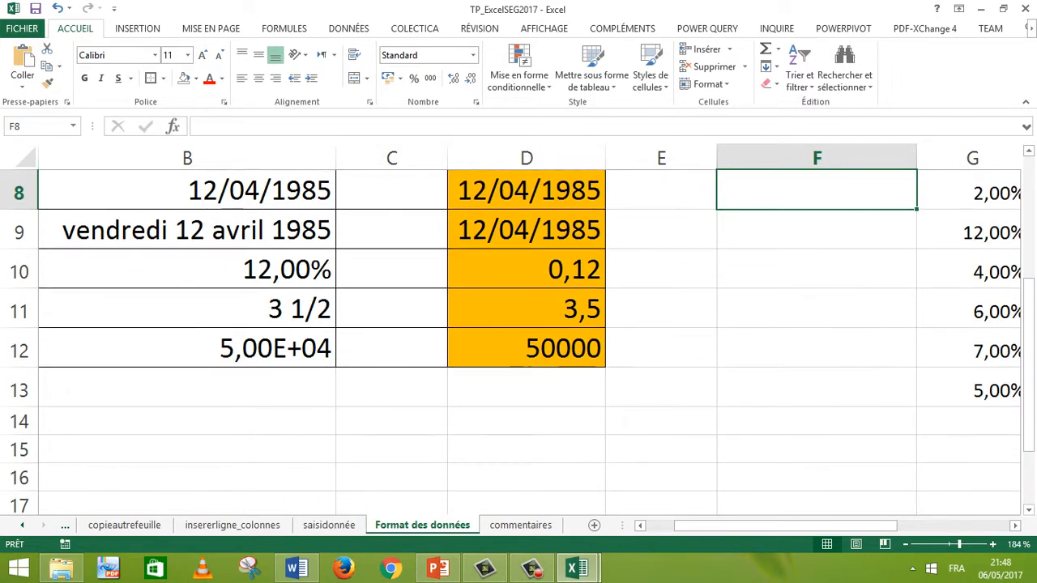
left_click(661, 421)
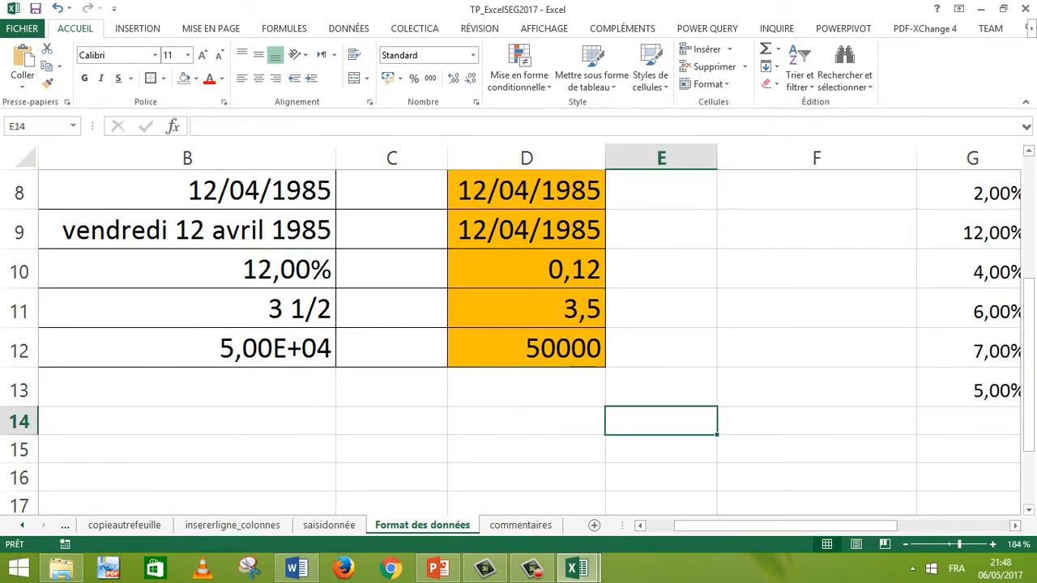
left_click_drag(1033, 376, 1035, 252)
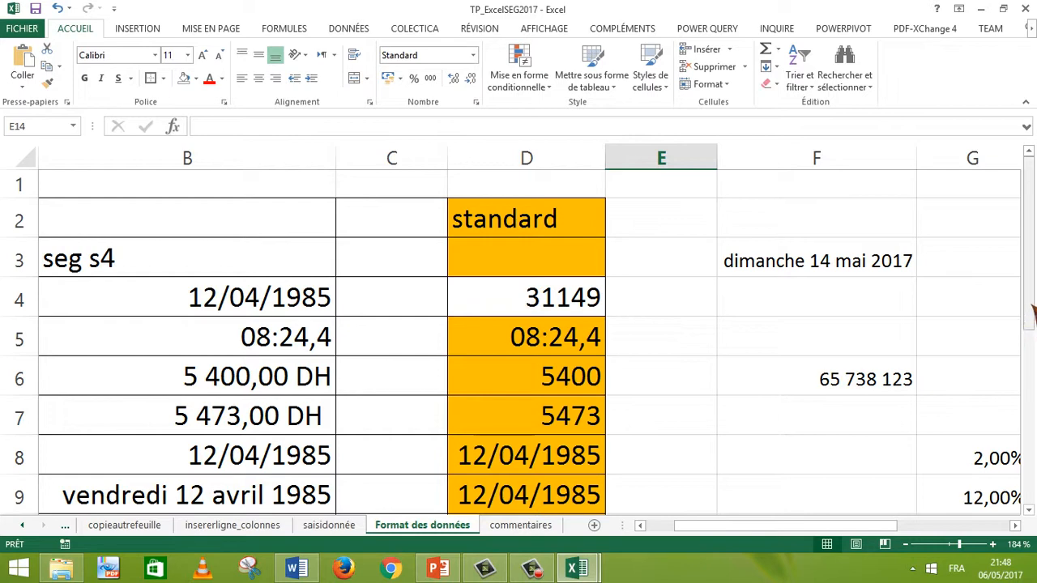
left_click_drag(1030, 324, 1034, 336)
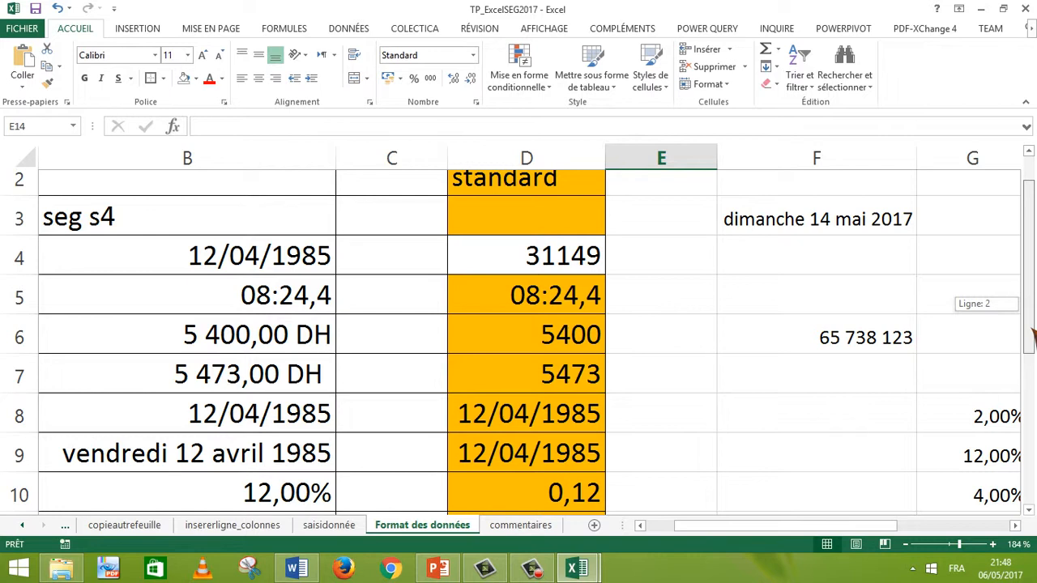
left_click_drag(1033, 334, 1033, 335)
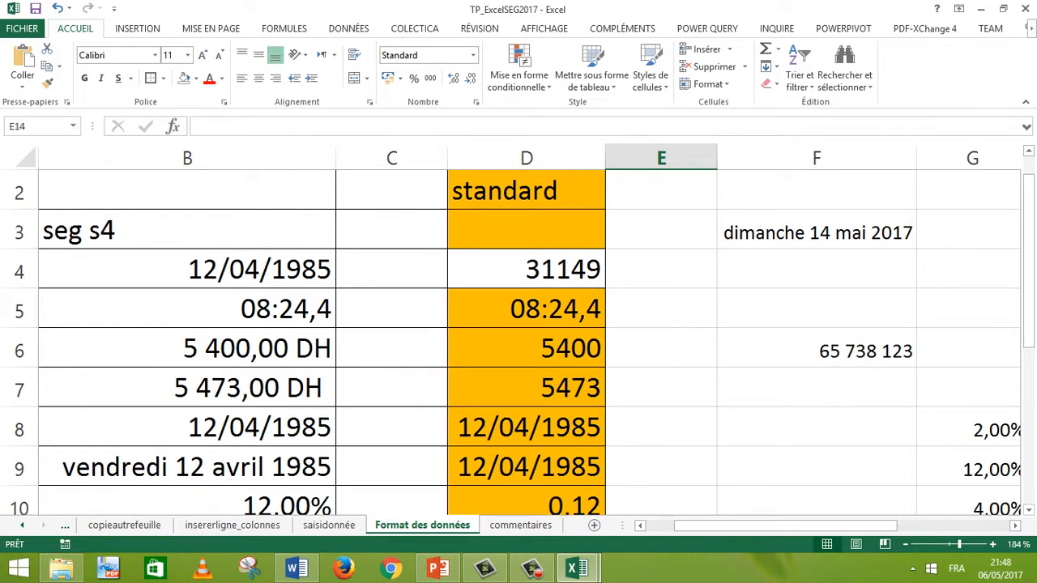
left_click(816, 427)
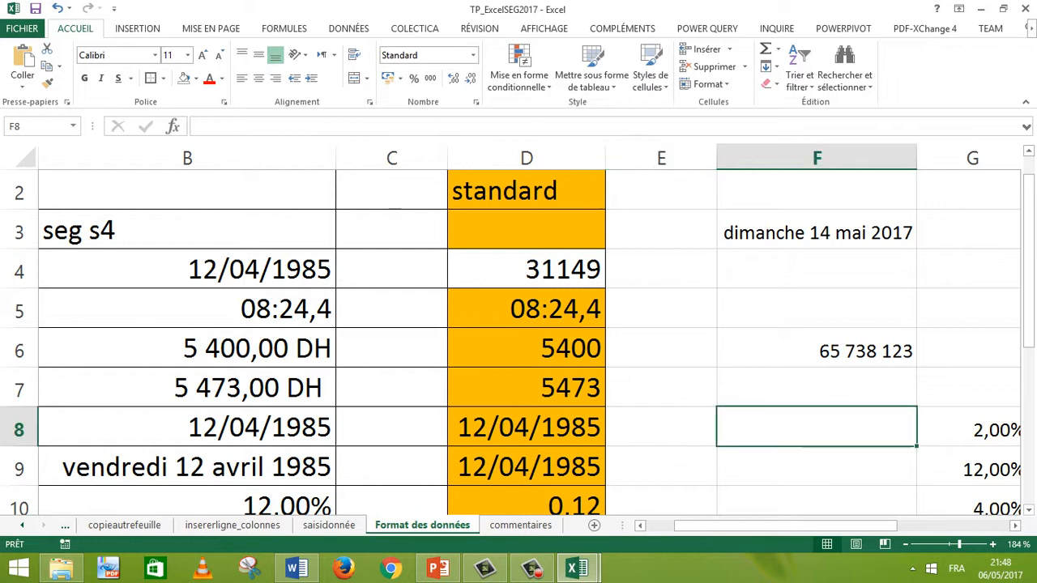
left_click(472, 55)
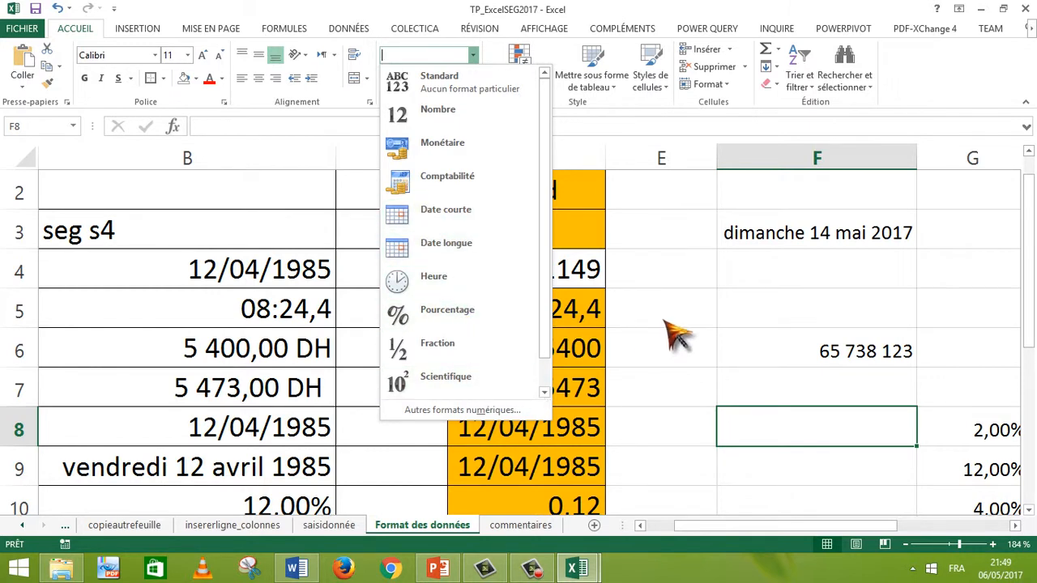
key("Escape")
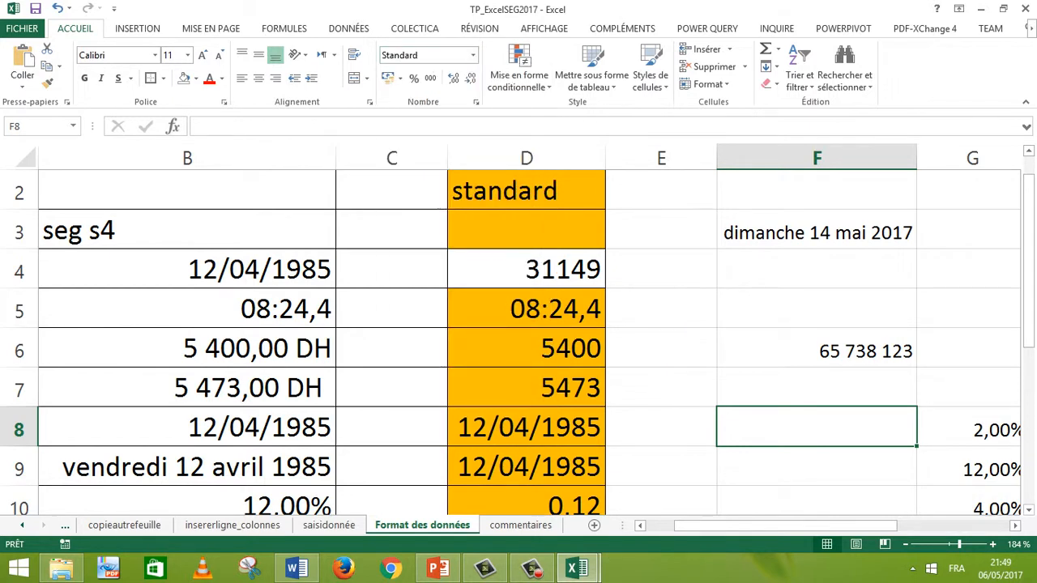